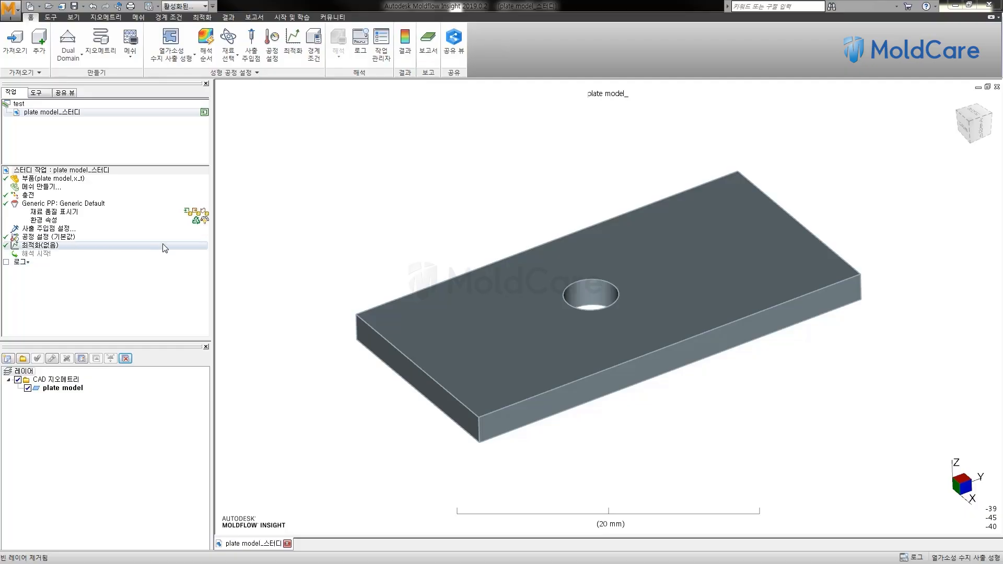
middle_drag(325, 249, 371, 244)
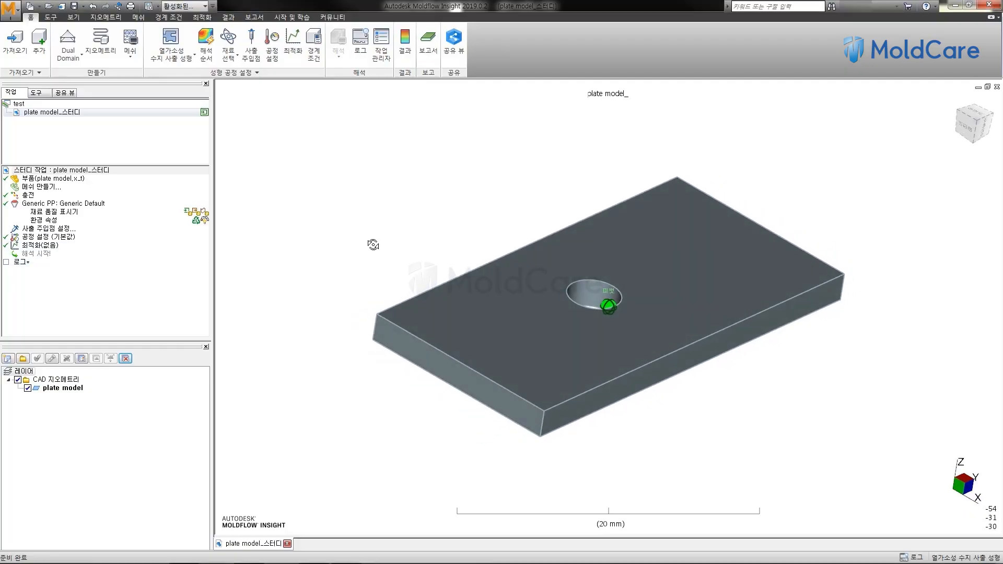
mouse_move(461, 271)
middle_down()
mouse_move(459, 196)
mouse_move(484, 162)
mouse_move(439, 271)
mouse_move(387, 268)
middle_up()
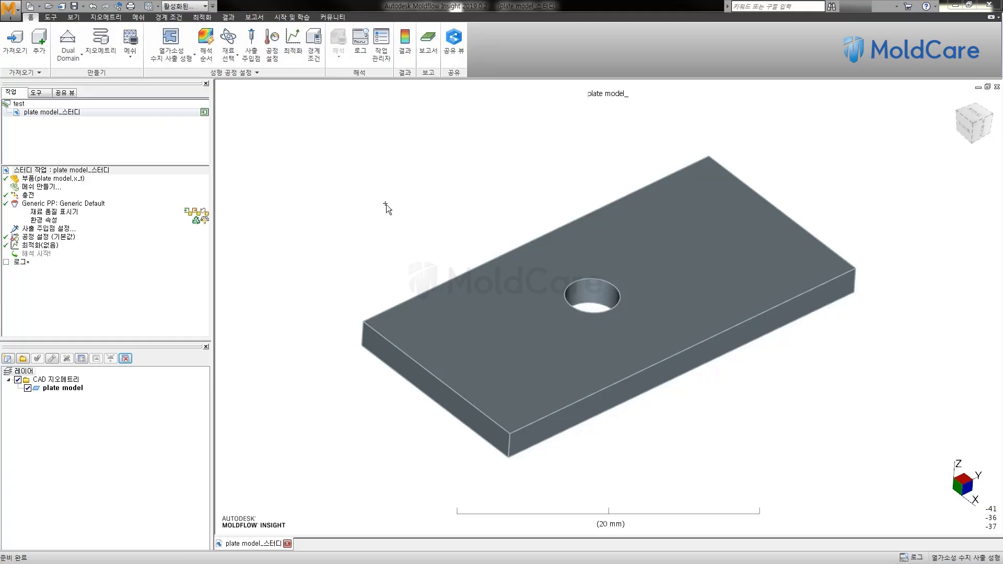
middle_drag(387, 204, 393, 183)
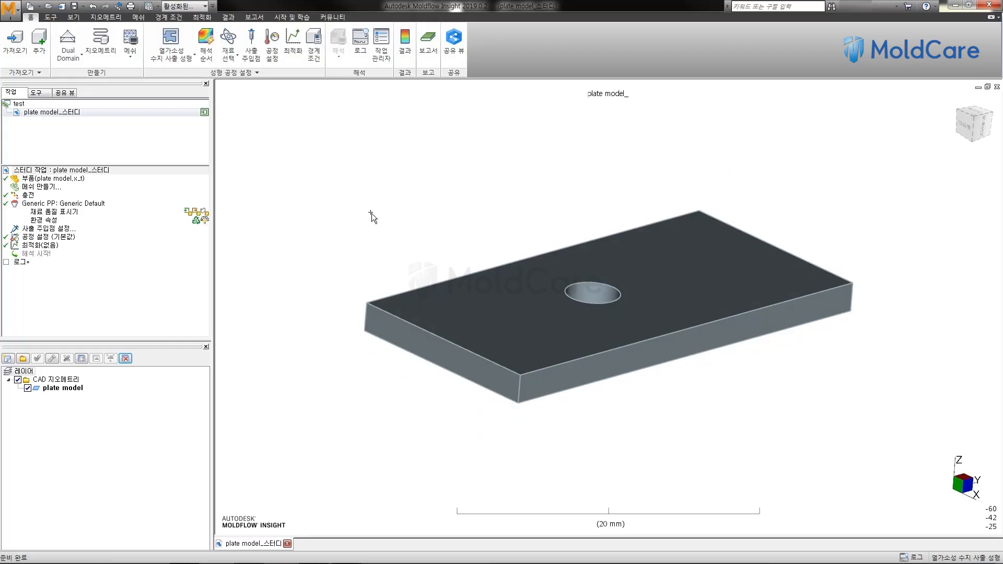
middle_drag(344, 220, 341, 249)
scroll(348, 253, up, 1)
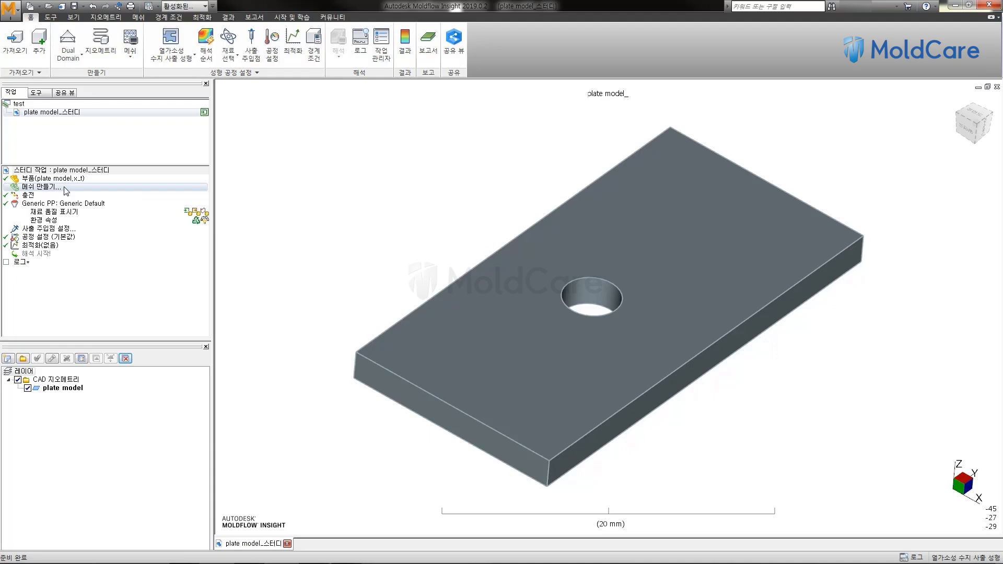
- Generate the Dual Domain mesh of the plate model with a global edge length of 0.47 mm
click(129, 39)
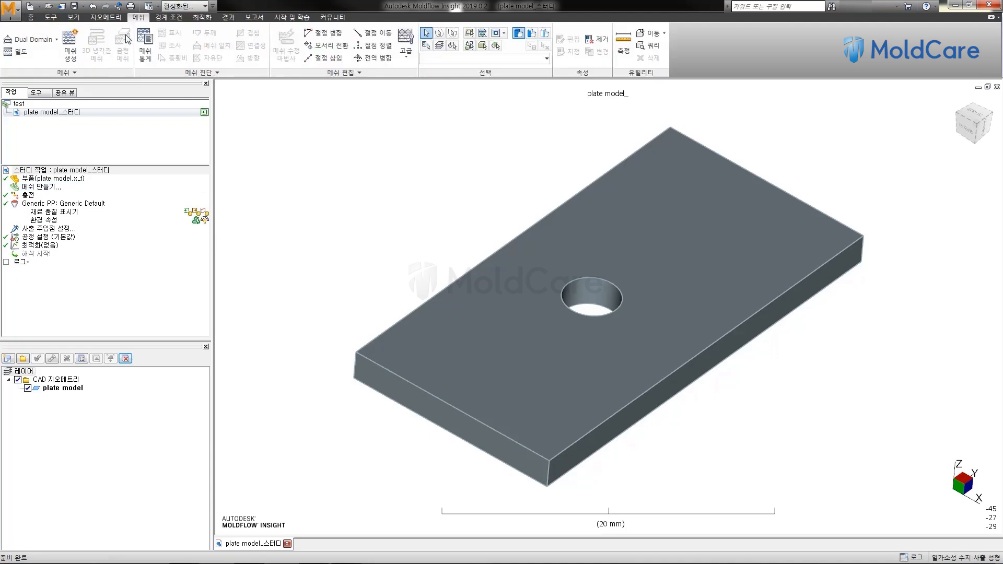
click(77, 43)
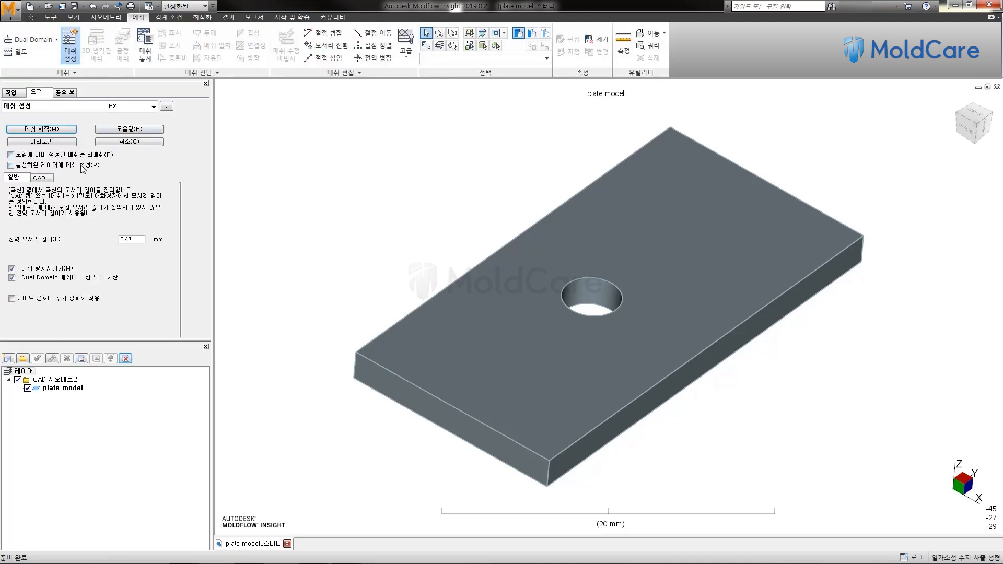
click(45, 128)
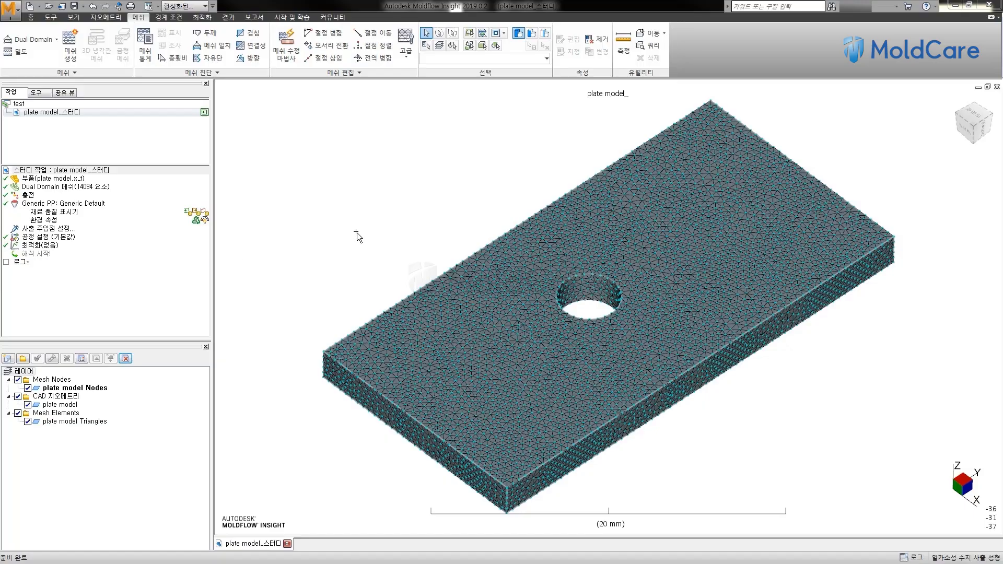
middle_drag(356, 233, 359, 220)
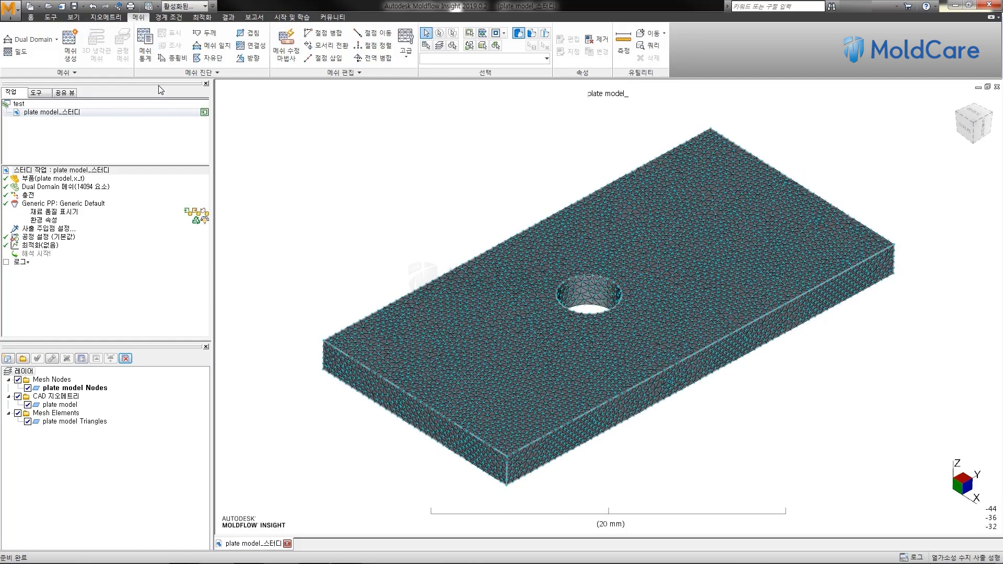
- Display the mesh statistics for triangle elements and review the report through the match percentages
click(144, 51)
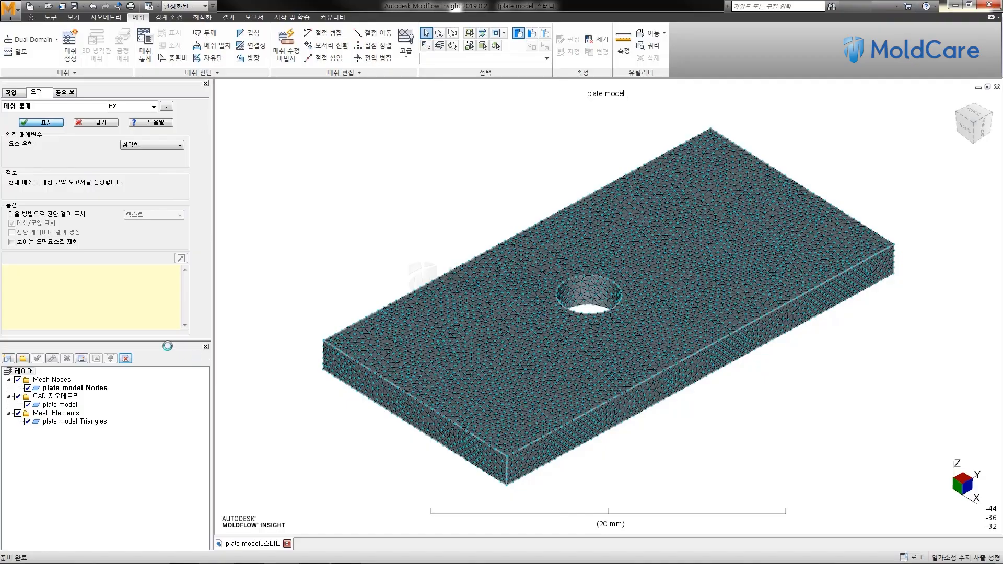
drag(173, 340, 173, 493)
scroll(151, 334, down, 3)
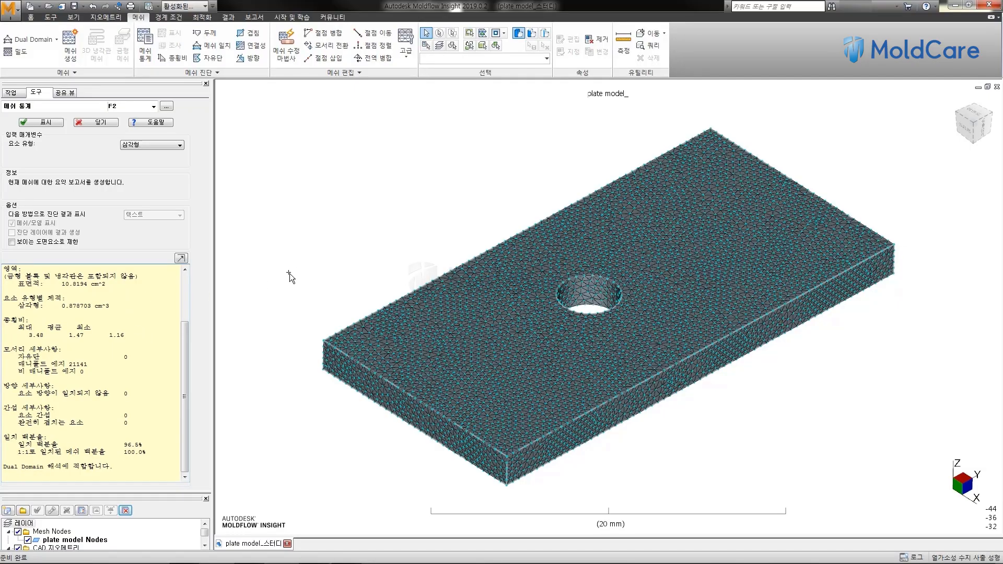
middle_drag(308, 257, 329, 262)
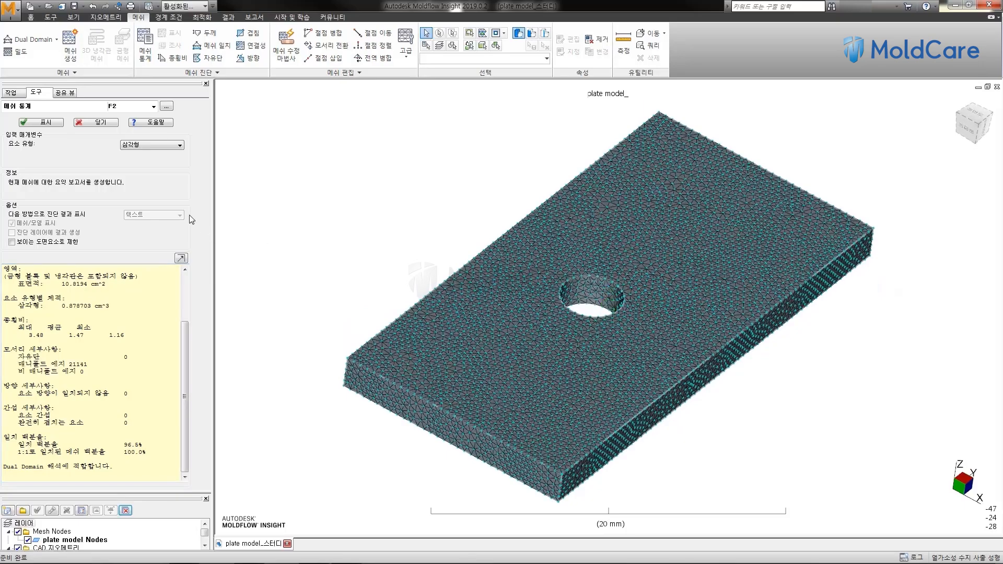
click(103, 123)
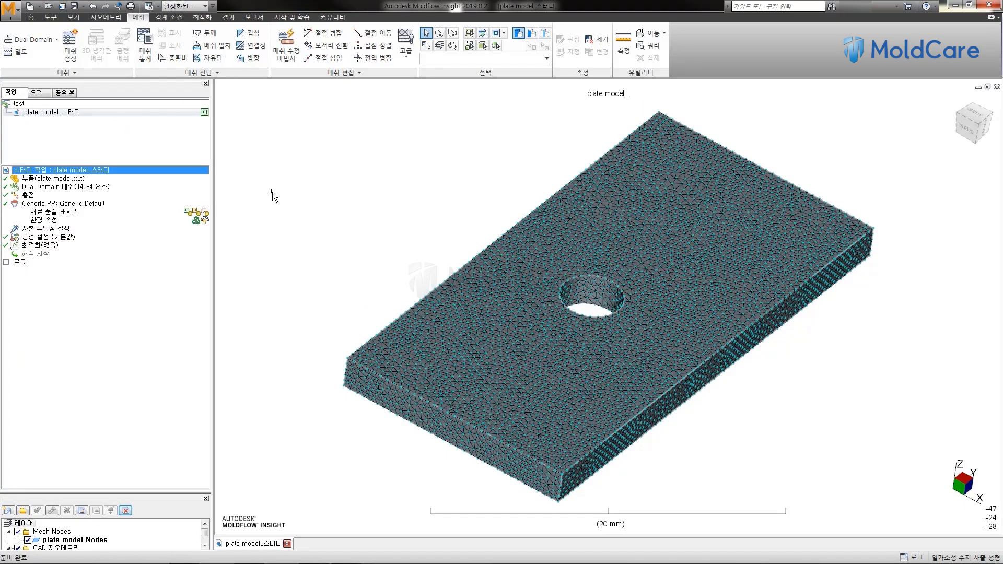
- Set the study's analysis sequence to 충전 + 보압 (Fill + Pack)
mouse_move(277, 196)
middle_down()
mouse_move(320, 242)
mouse_move(306, 254)
middle_up()
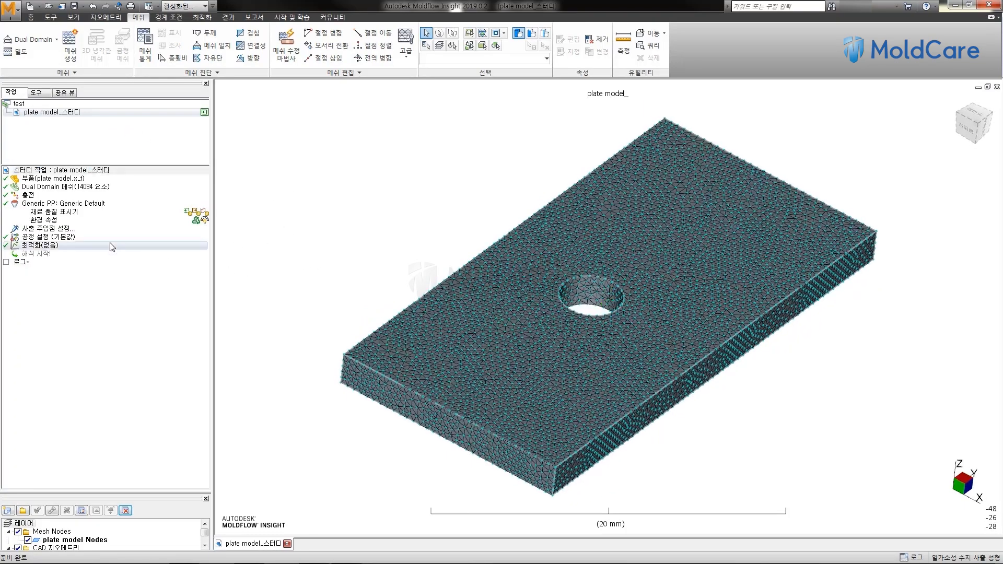
double_click(29, 195)
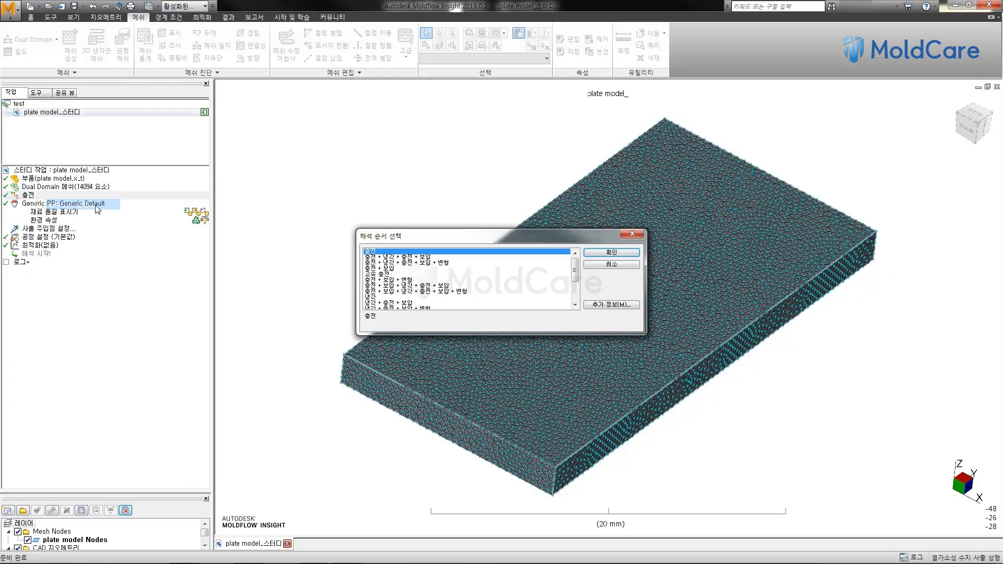
click(391, 269)
click(616, 253)
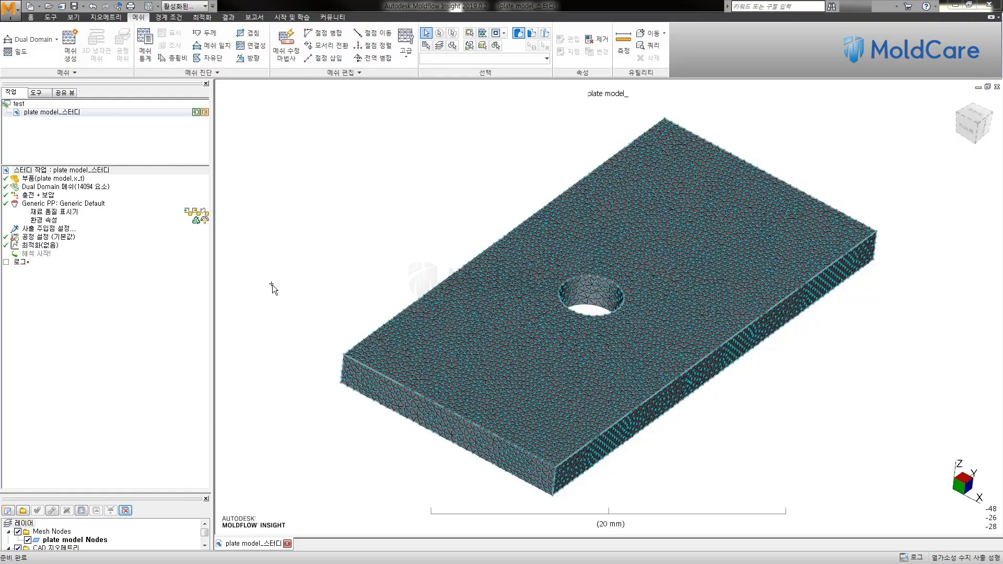
- Place one injection location near the middle of the plate's short end face
middle_drag(273, 284, 368, 234)
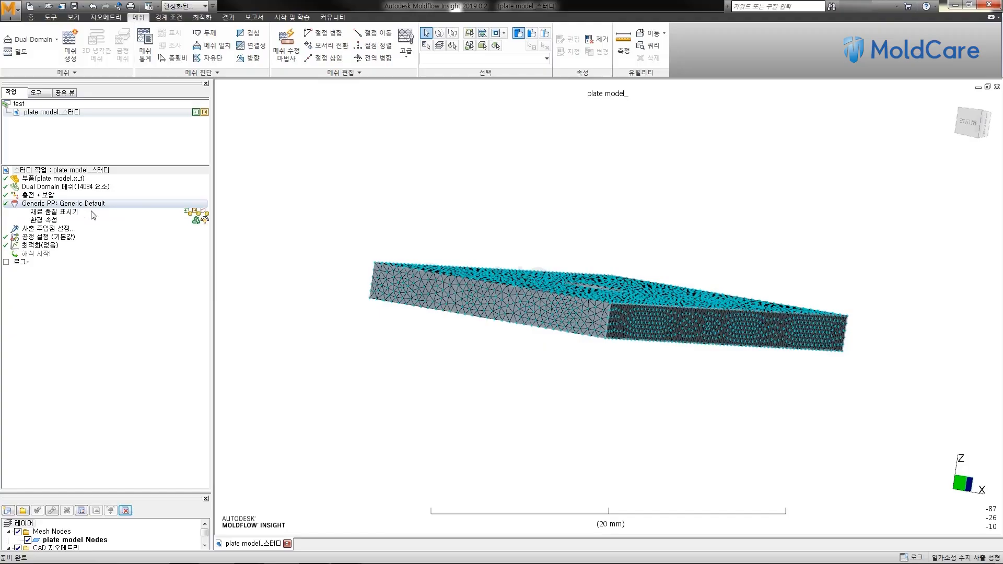
middle_drag(288, 236, 350, 275)
scroll(312, 274, up, 5)
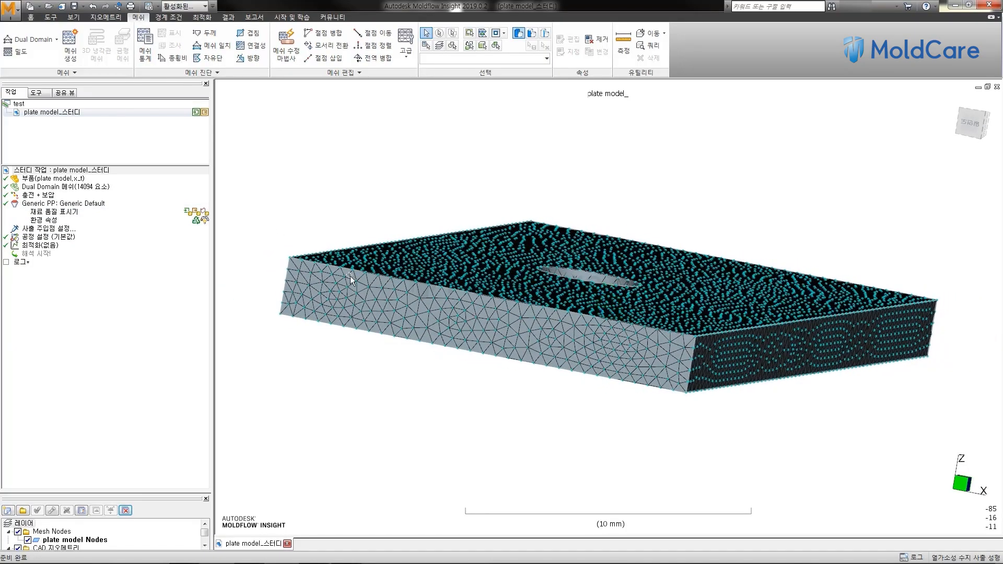
double_click(49, 229)
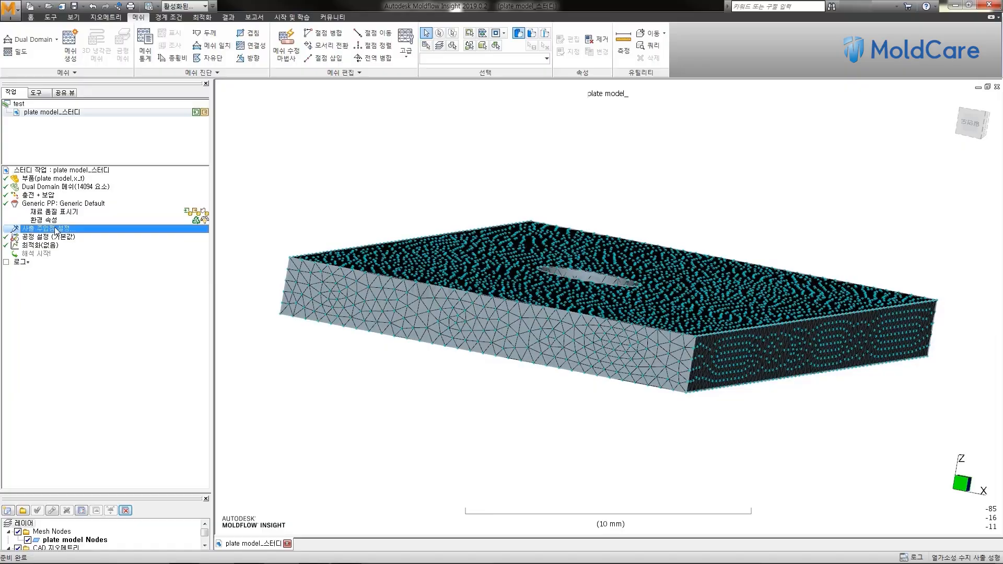
middle_drag(526, 241, 499, 300)
scroll(495, 295, down, 5)
middle_drag(491, 404, 509, 364)
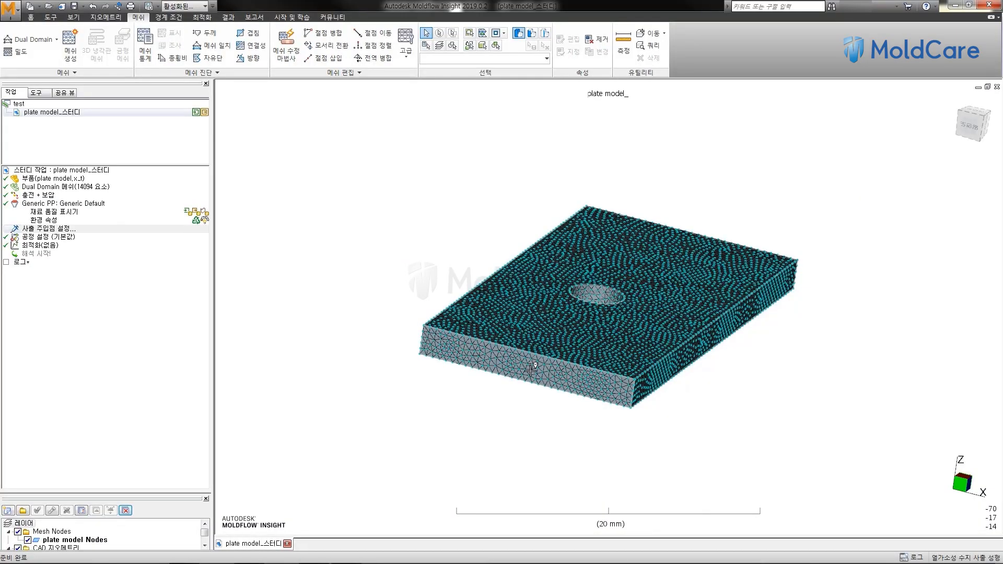
click(530, 370)
middle_drag(497, 392, 502, 302)
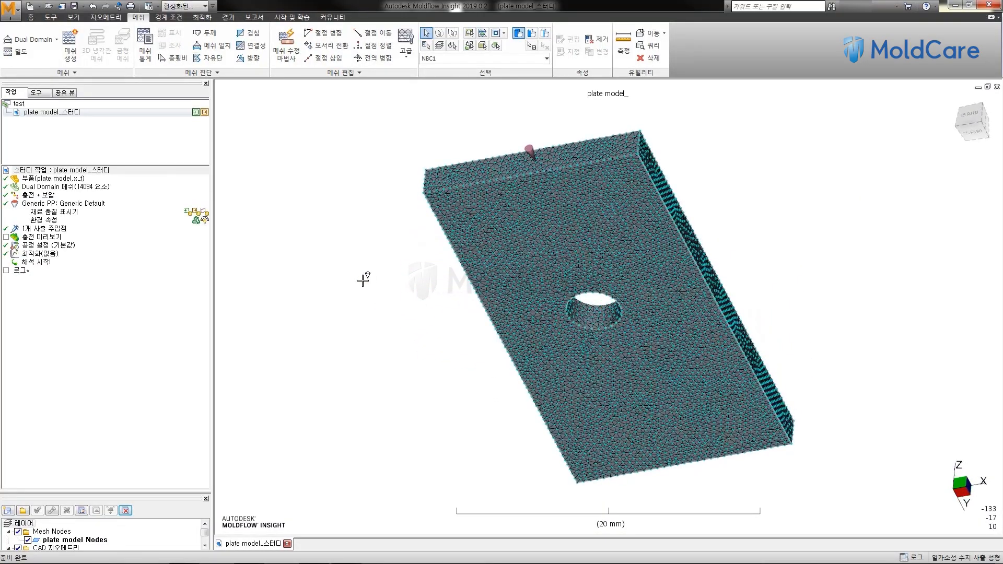
click(337, 270)
mouse_move(337, 269)
middle_down()
mouse_move(367, 267)
mouse_move(306, 347)
mouse_move(246, 385)
middle_up()
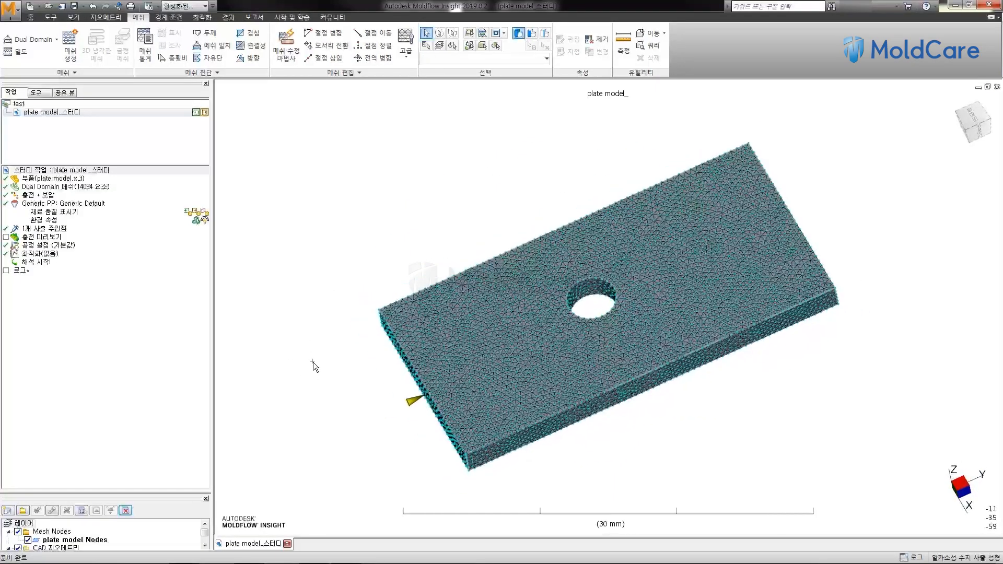
shift+middle_drag(312, 360, 313, 299)
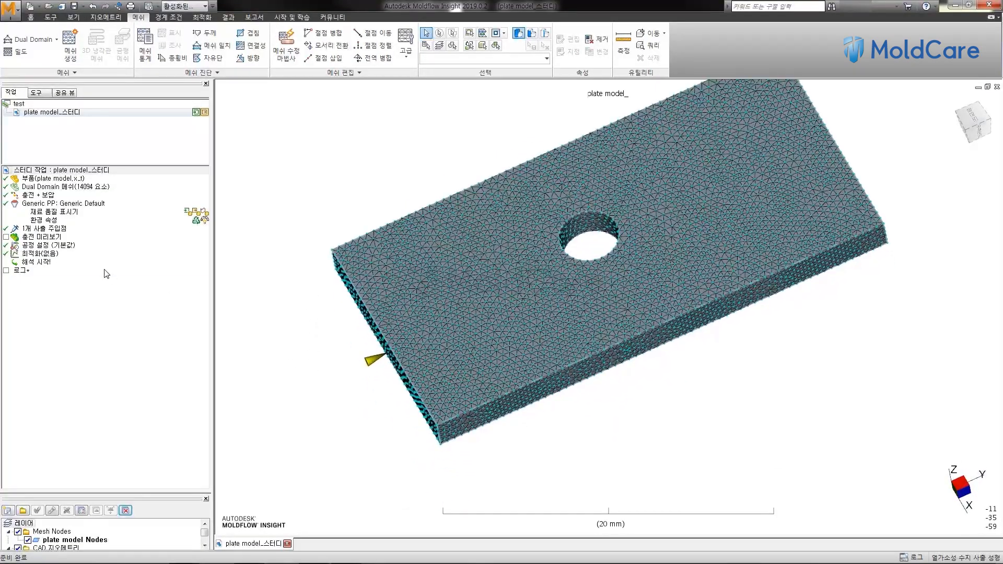
- In the process settings, set pressure switch-over by filled volume (%충전 체적에 따름) at 95 % and disable fiber orientation analysis
double_click(55, 246)
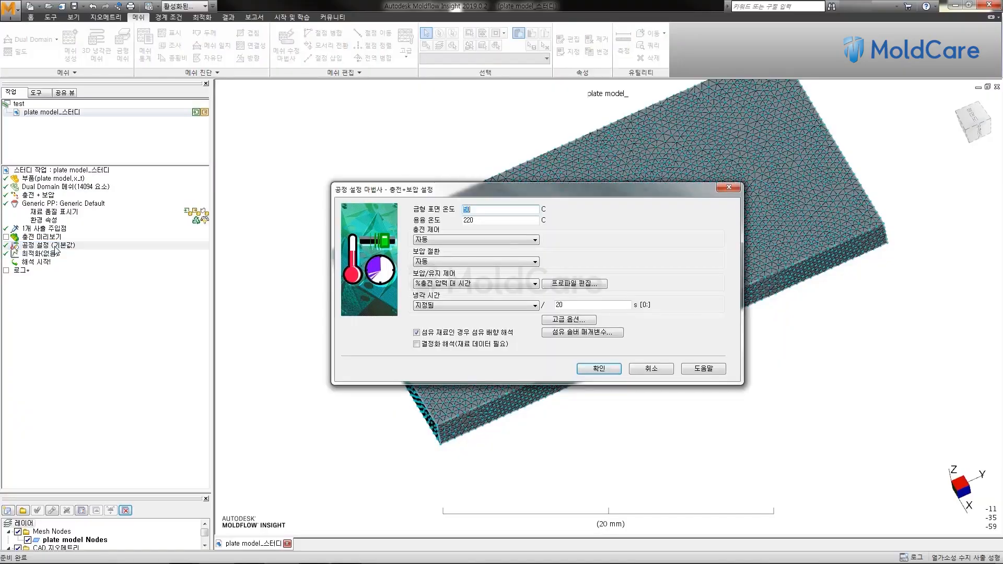
drag(499, 191, 439, 191)
click(443, 222)
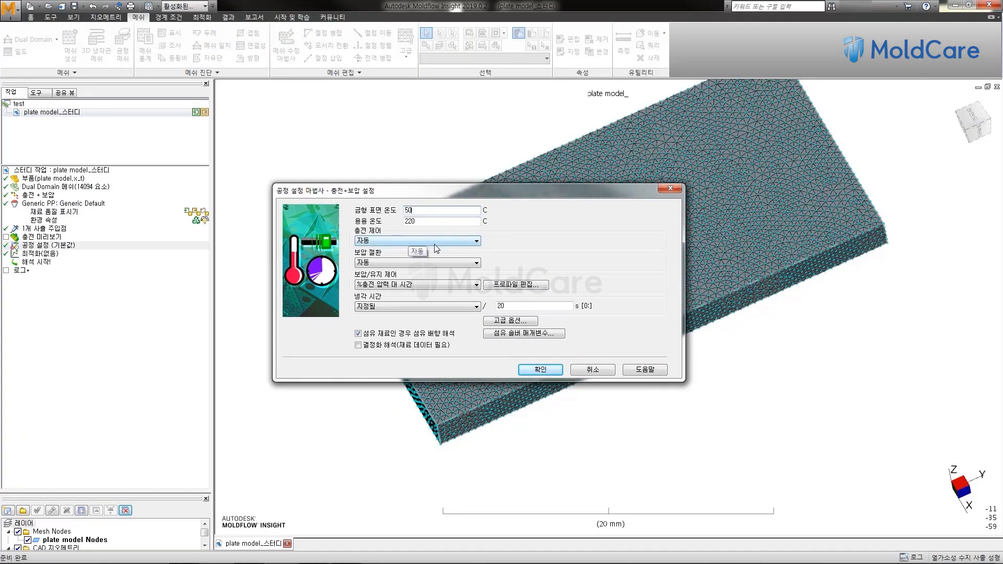
click(425, 261)
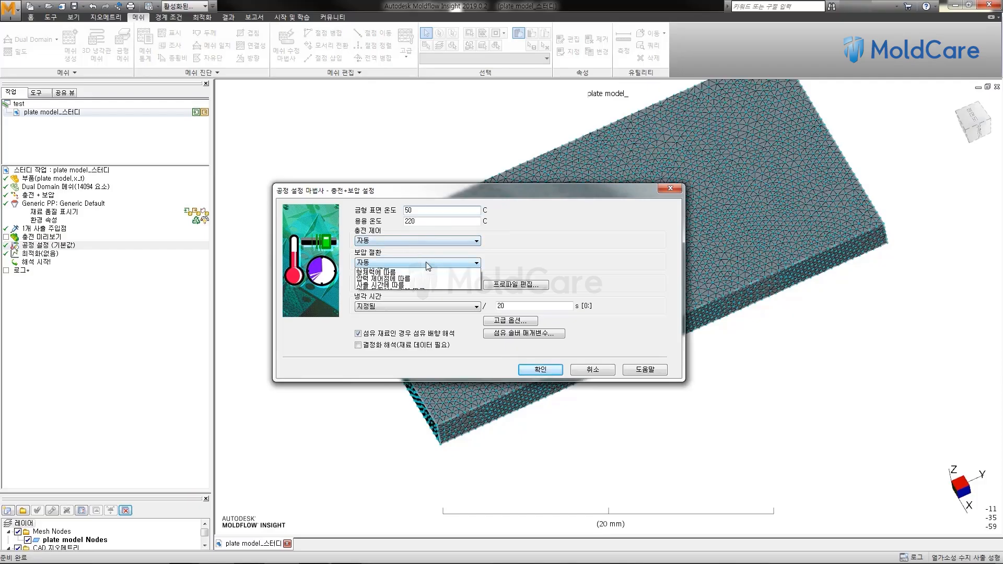
click(423, 279)
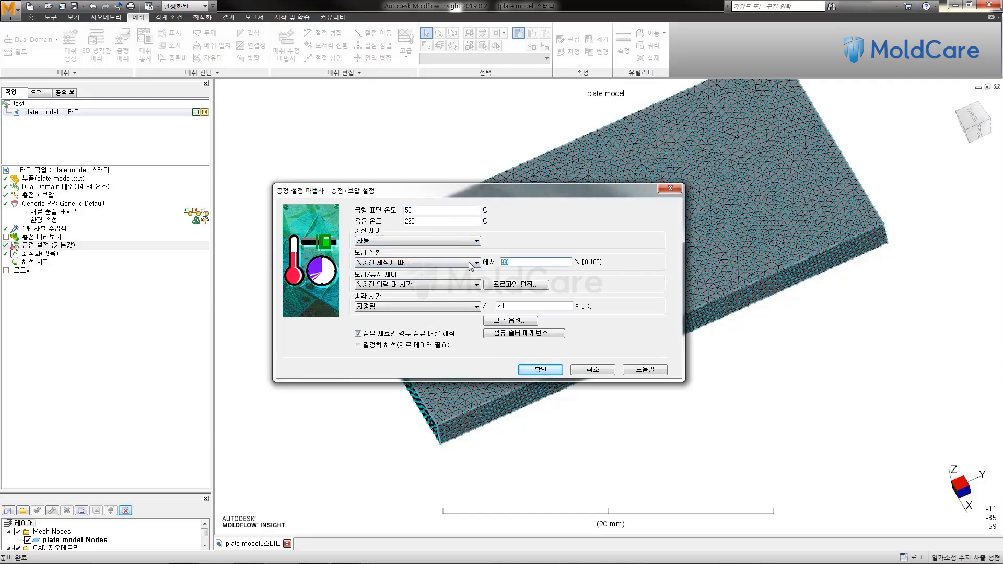
text(95)
click(386, 337)
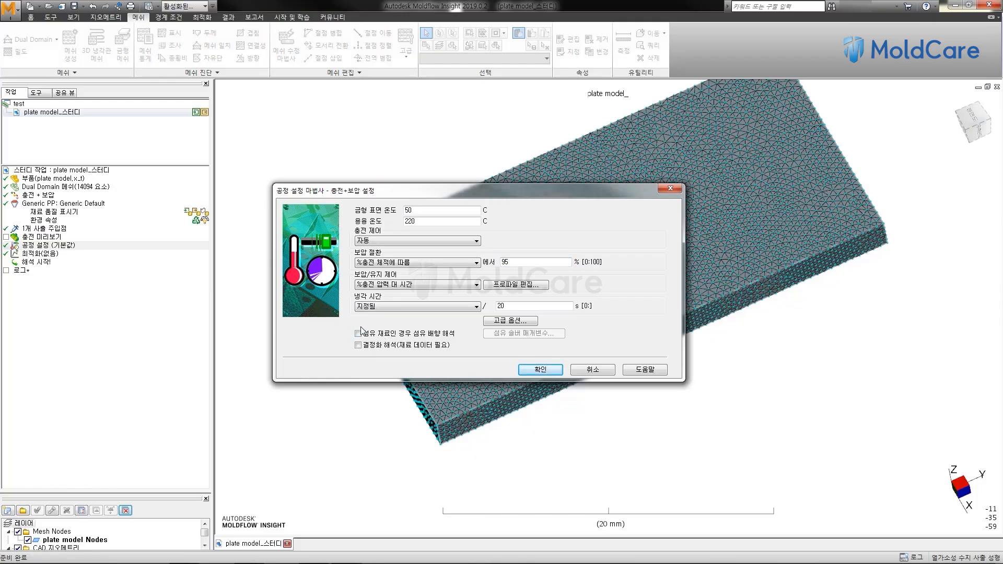
click(540, 370)
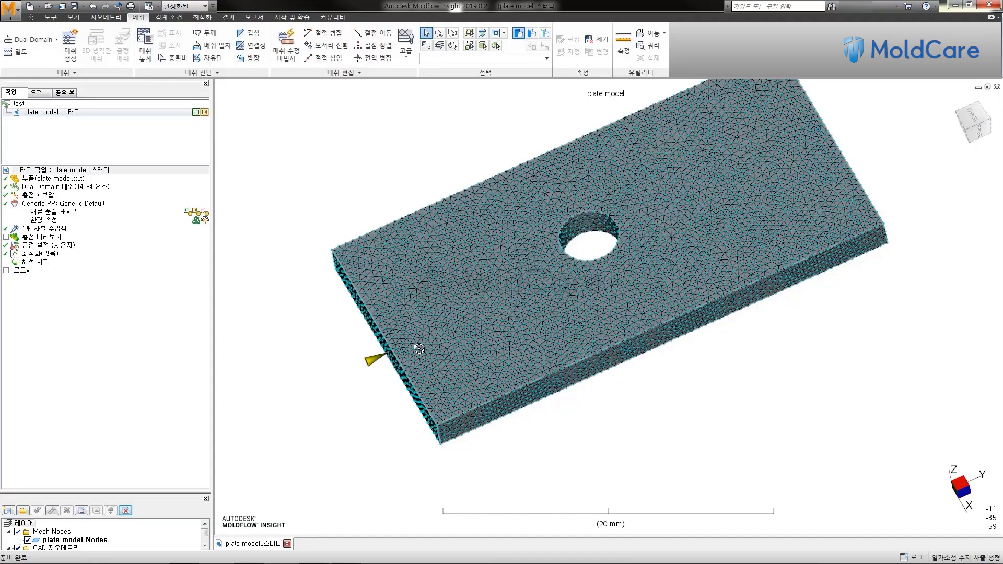
- Start the Fill + Pack analysis of the plate study using the analysis-only option (해석만 실행)
middle_drag(419, 349, 418, 321)
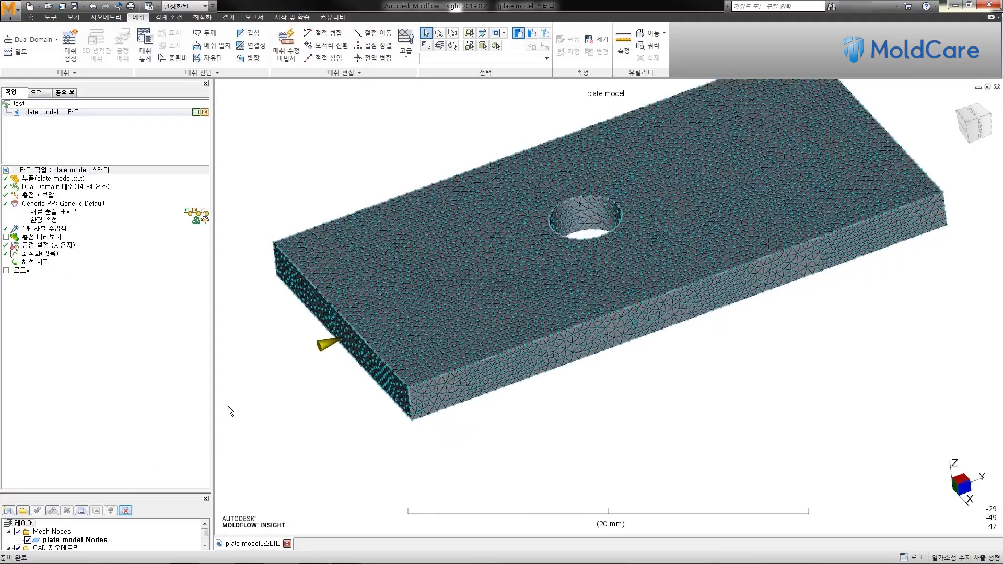
scroll(228, 406, down, 2)
shift+middle_drag(290, 396, 278, 453)
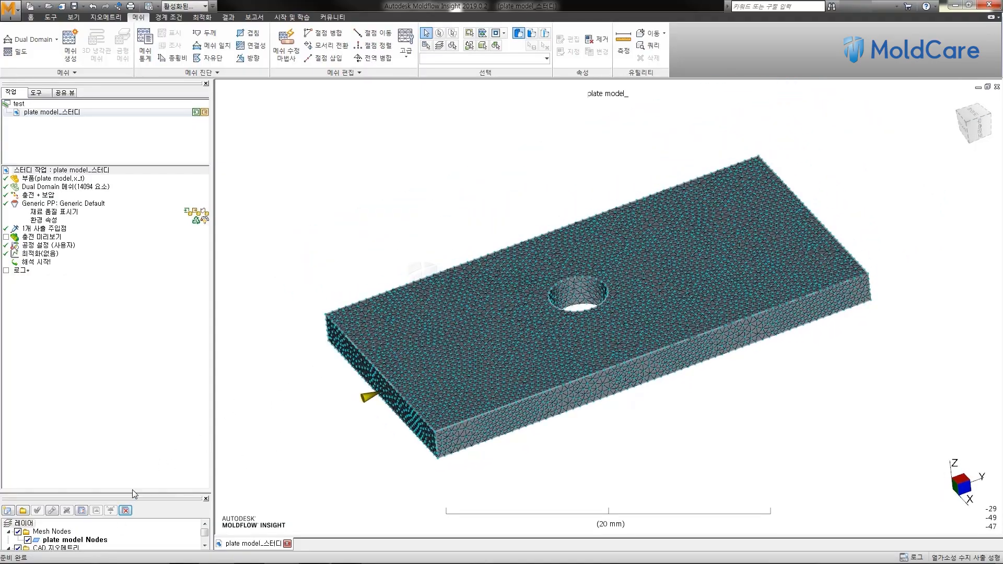
drag(134, 493, 137, 359)
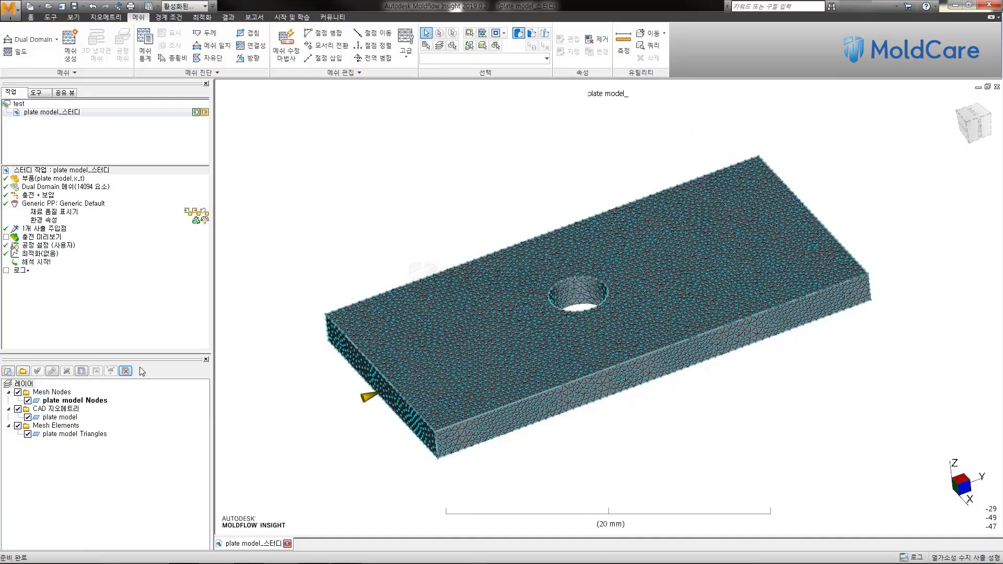
middle_drag(285, 285, 321, 235)
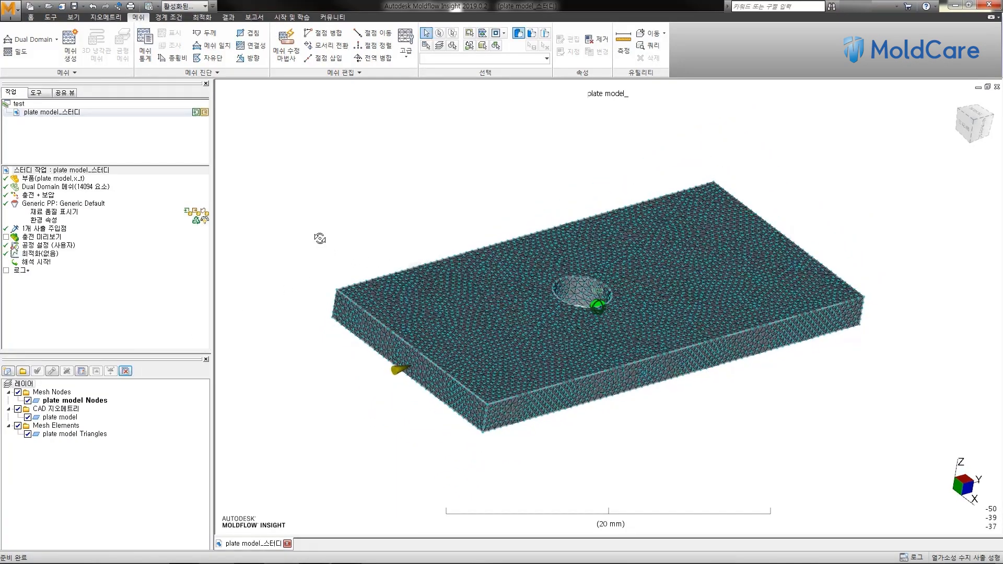
click(55, 263)
double_click(55, 262)
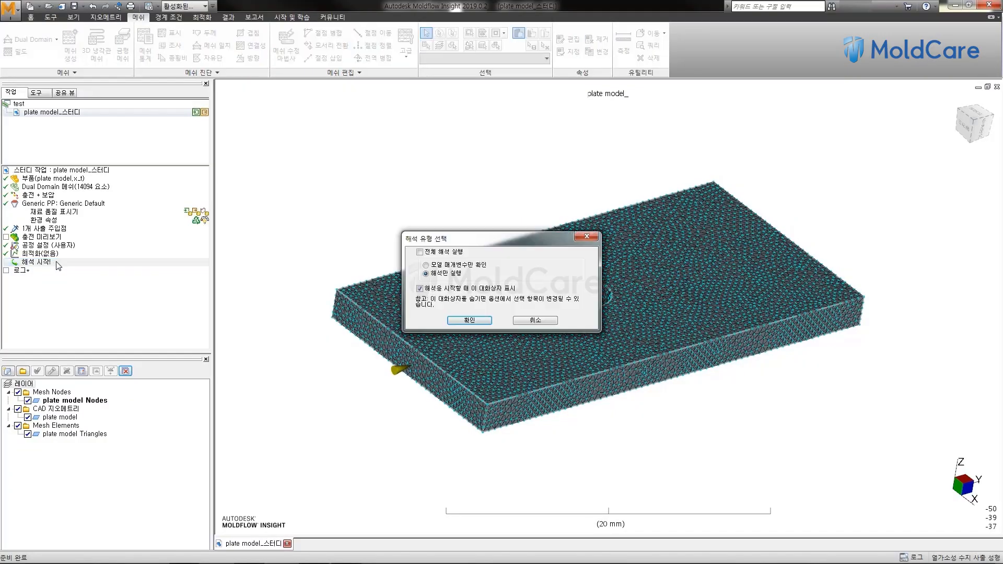
click(469, 321)
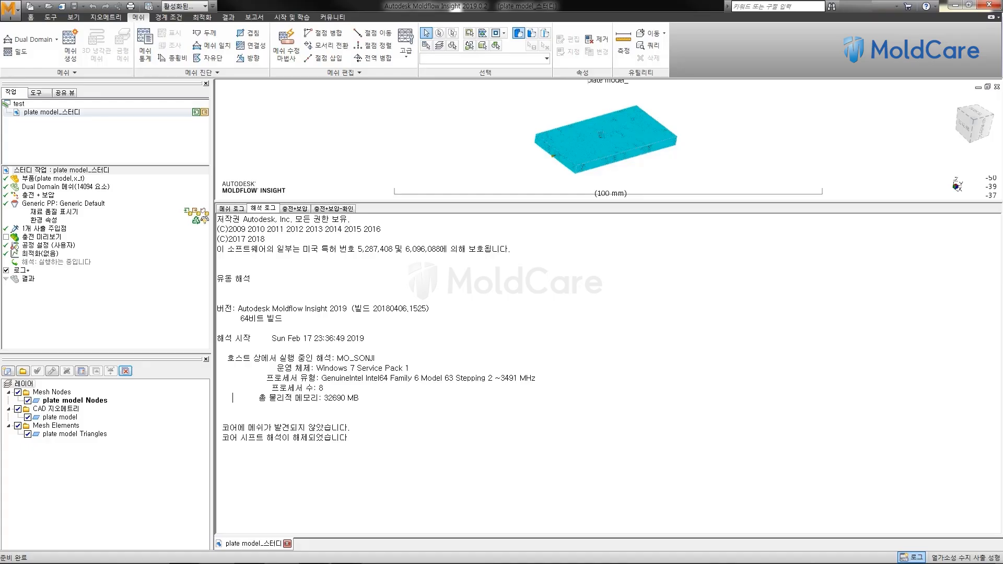
click(30, 16)
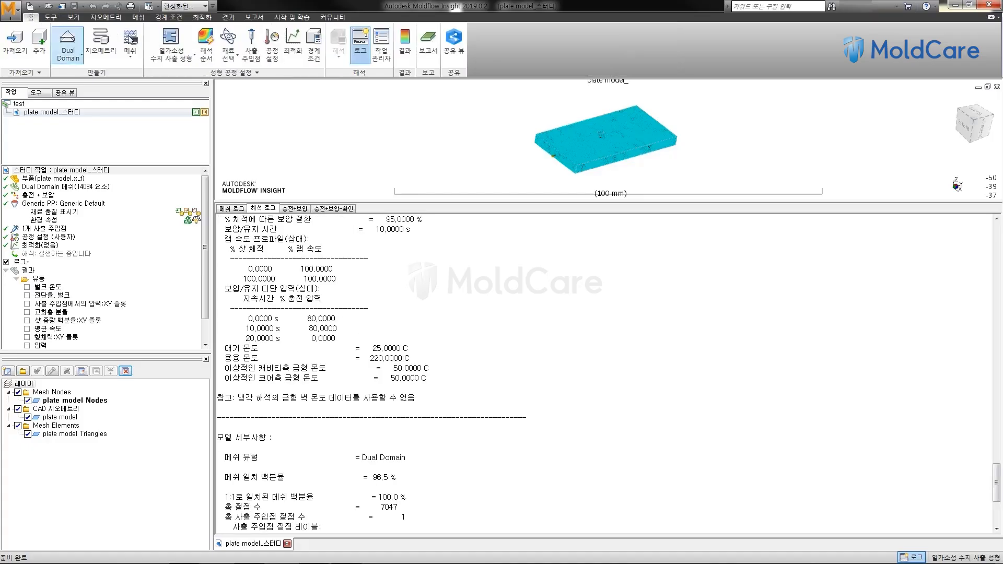
- Open the Simulation Job Manager to check the status of the running plate analysis
click(372, 60)
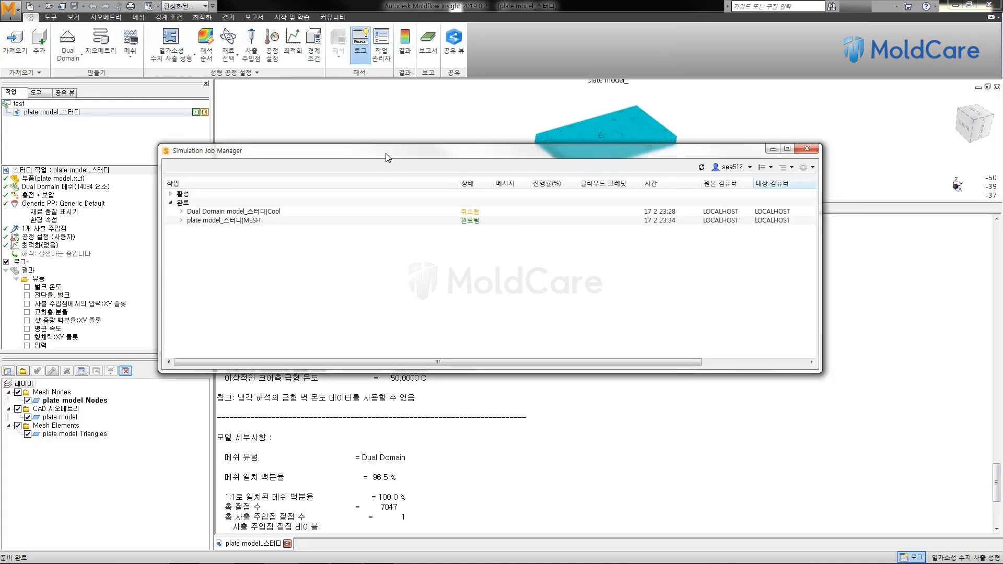
drag(385, 153, 494, 168)
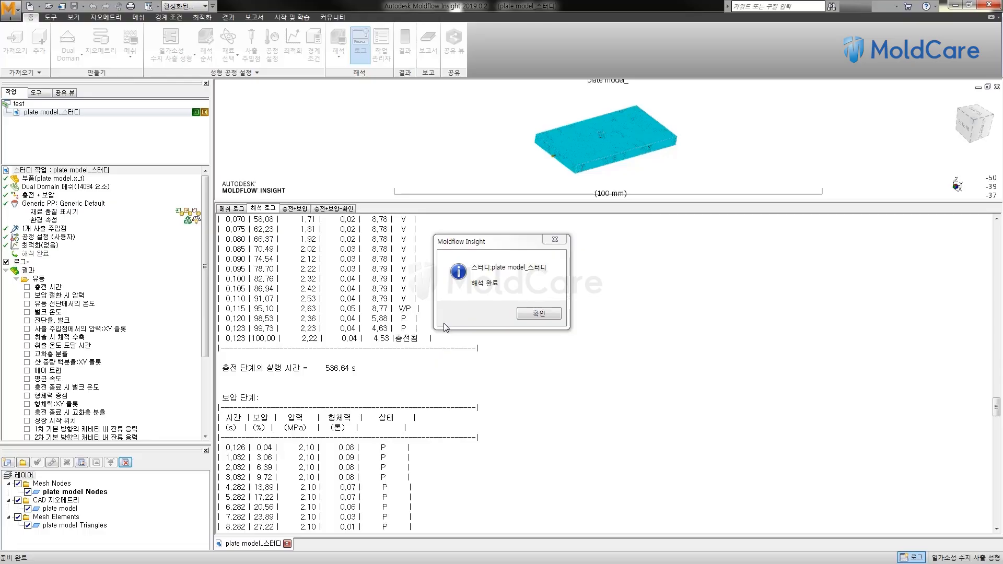
- Dismiss the analysis completion message and hide the analysis log so the plate model fills the view
click(535, 314)
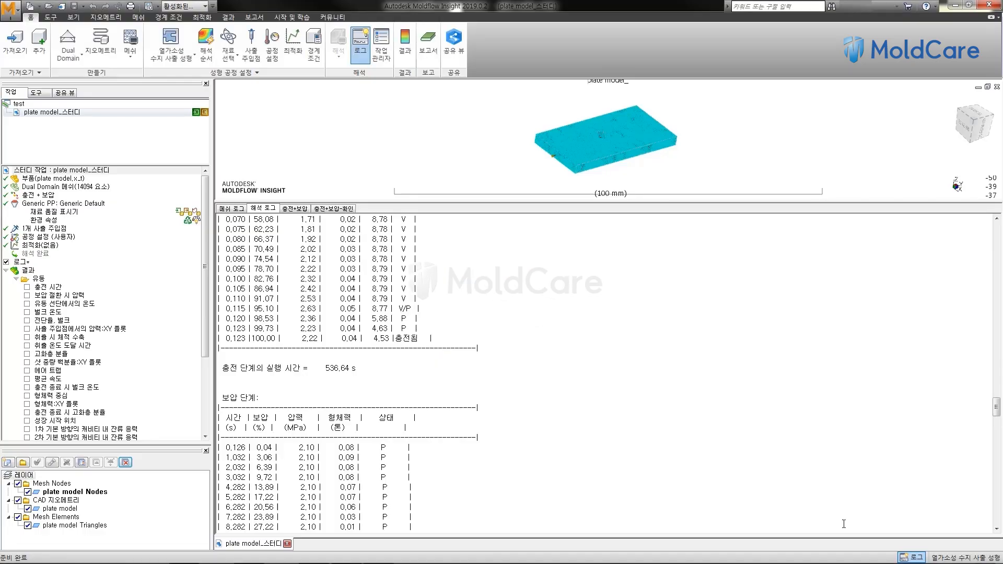
click(915, 557)
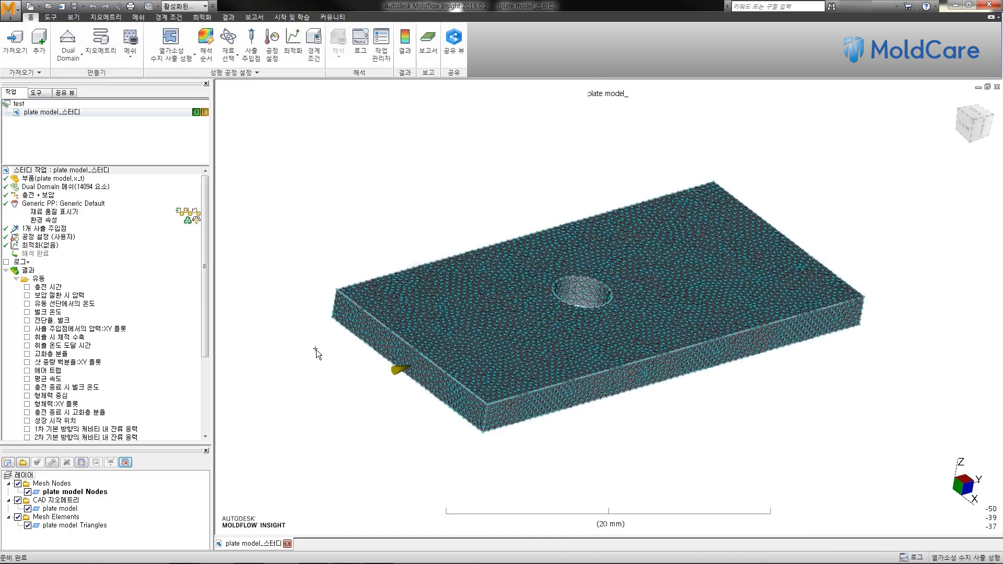
middle_drag(315, 349, 319, 380)
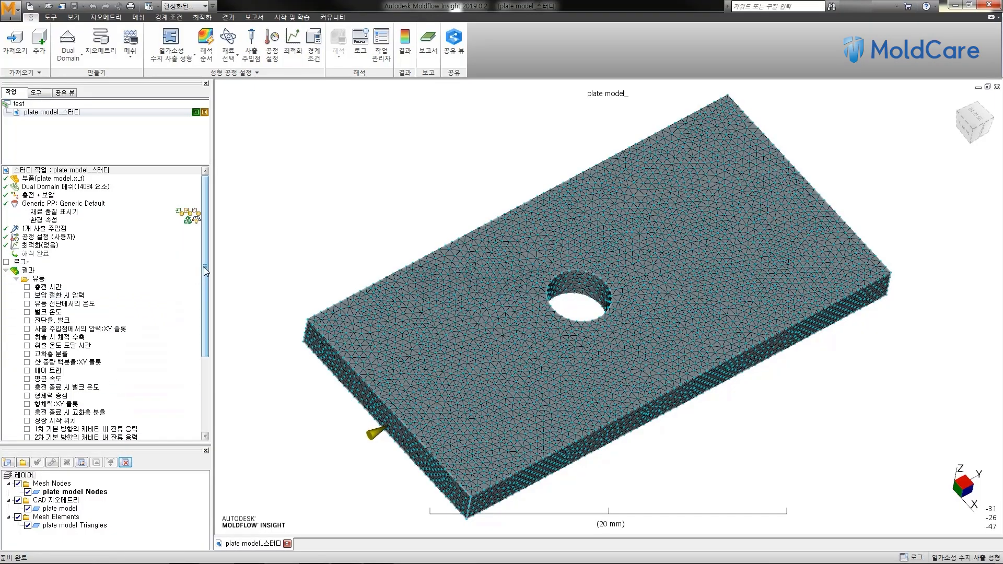
- Display the fill time result (충전 시간) from the flow results on the plate
drag(204, 268, 200, 337)
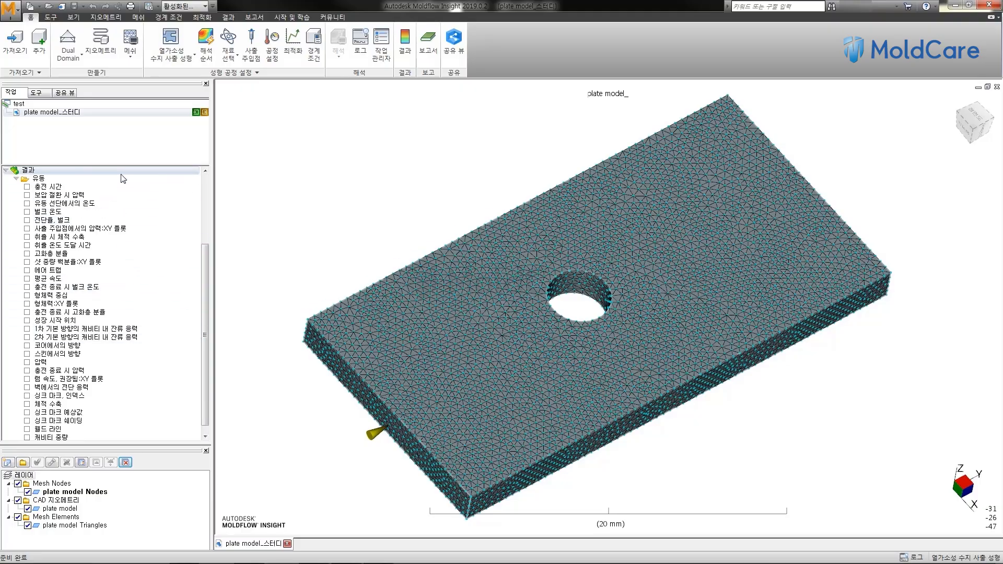
click(53, 188)
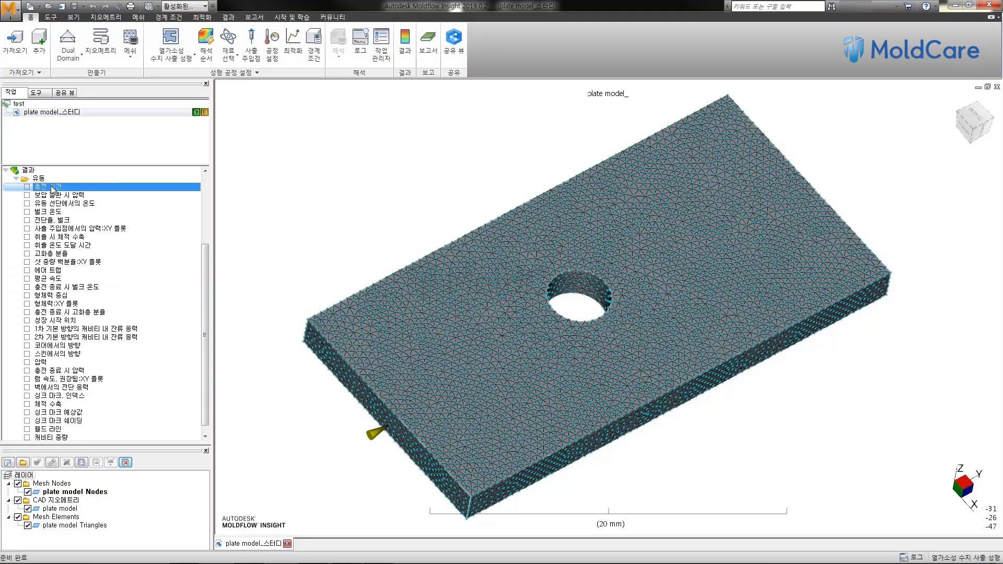
click(27, 187)
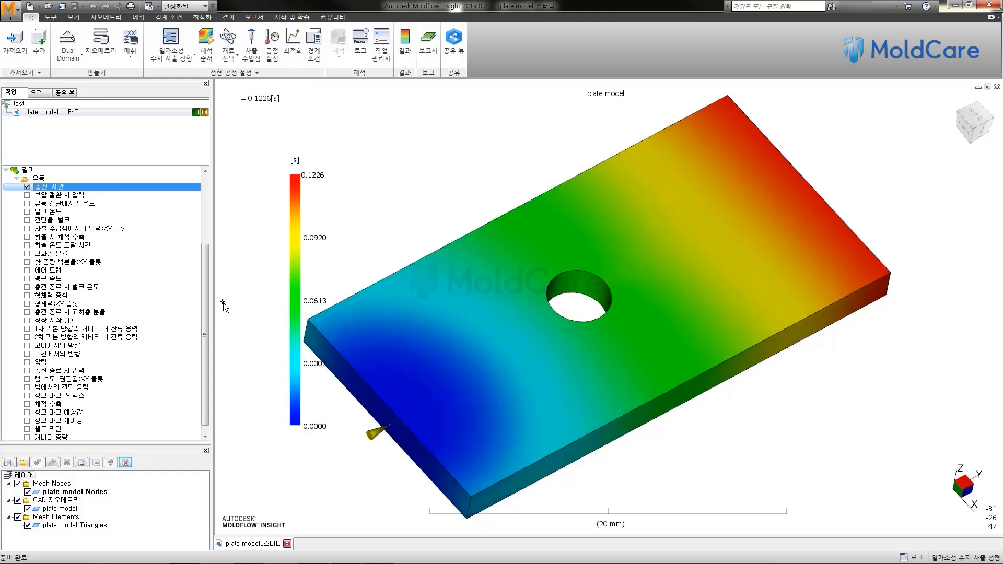
- Examine the fill time distribution across the plate from the injection location to the far end
middle_drag(363, 286, 392, 233)
scroll(376, 263, down, 3)
scroll(387, 238, up, 2)
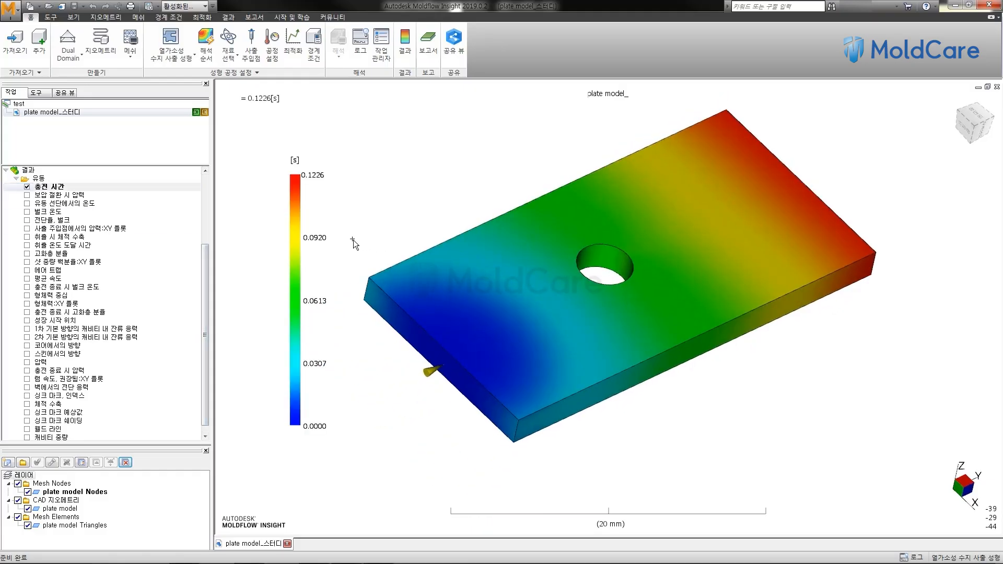
mouse_move(391, 218)
middle_down()
mouse_move(397, 205)
mouse_move(395, 213)
middle_up()
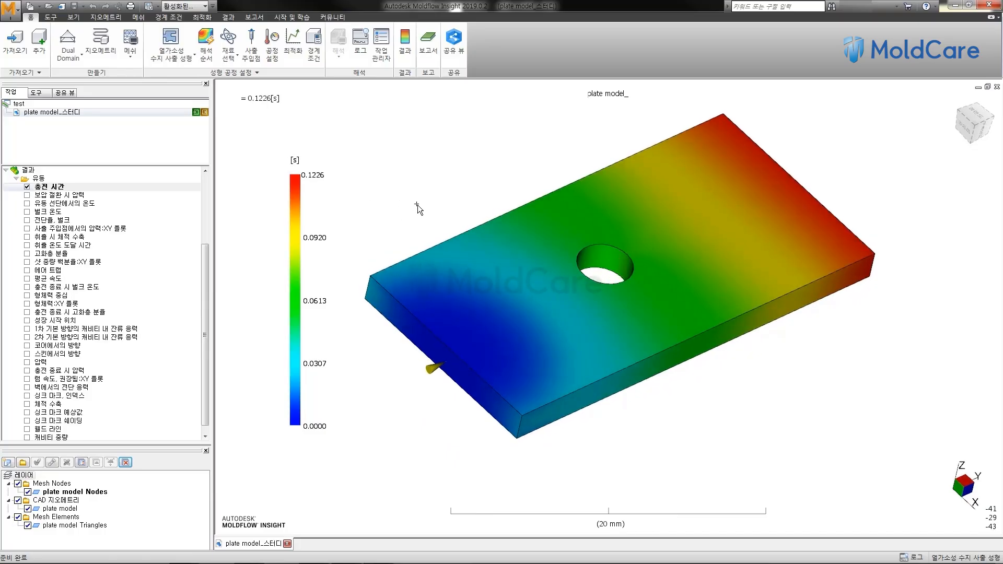
middle_drag(418, 205, 384, 246)
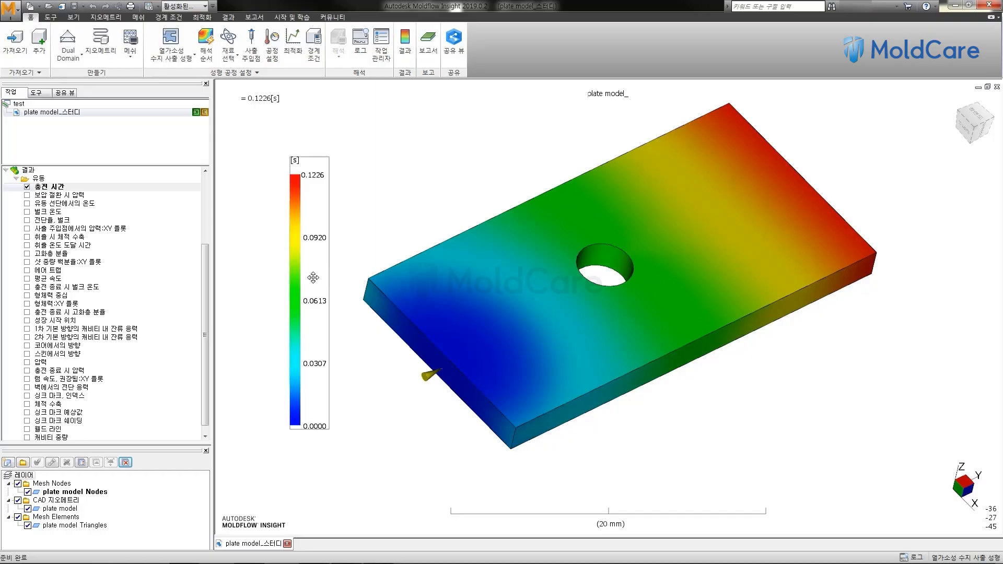
middle_drag(514, 238, 503, 226)
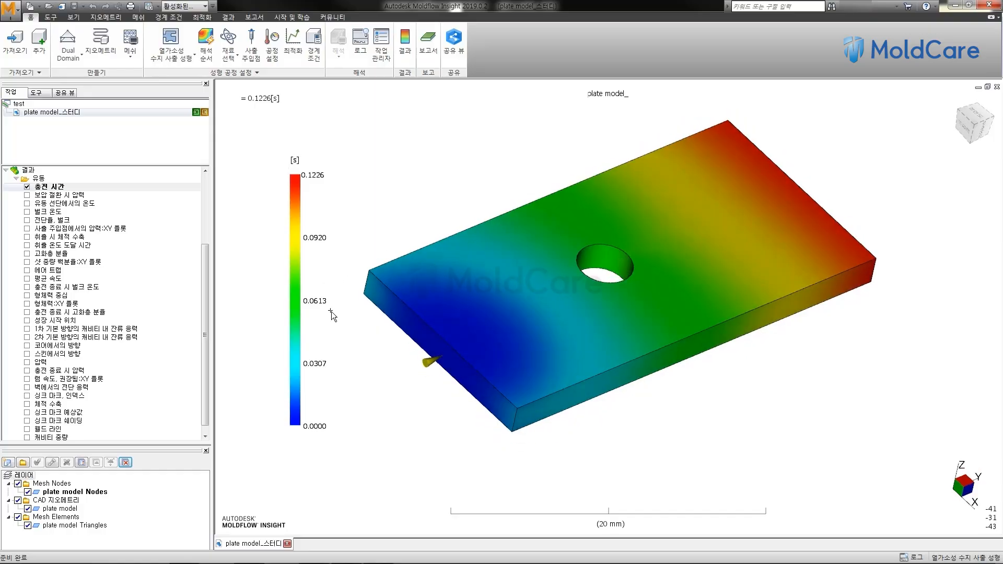
mouse_move(497, 288)
middle_down()
mouse_move(494, 206)
mouse_move(508, 197)
mouse_move(502, 316)
mouse_move(446, 275)
middle_up()
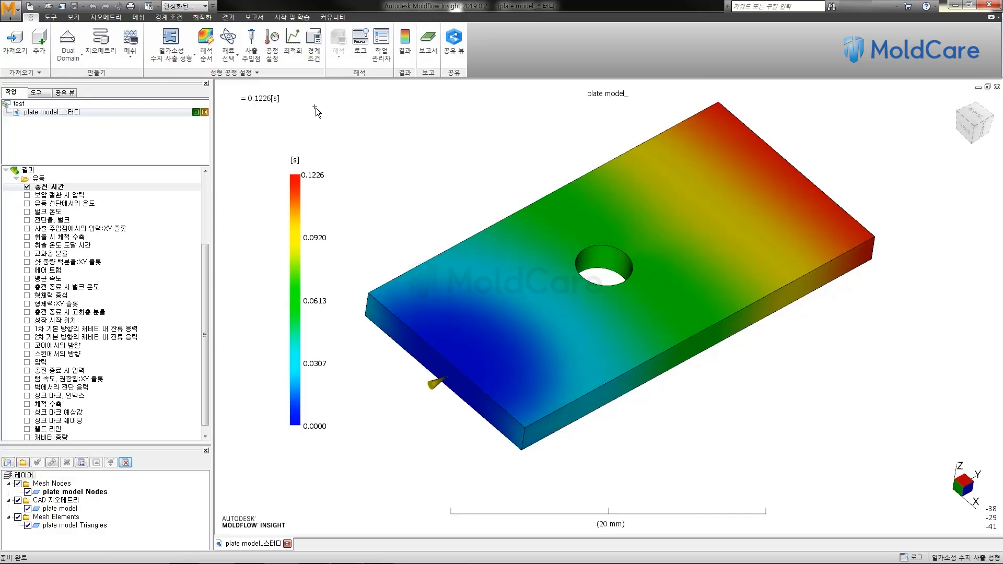
- Play the fill time animation to watch the melt front advance through the plate
click(228, 18)
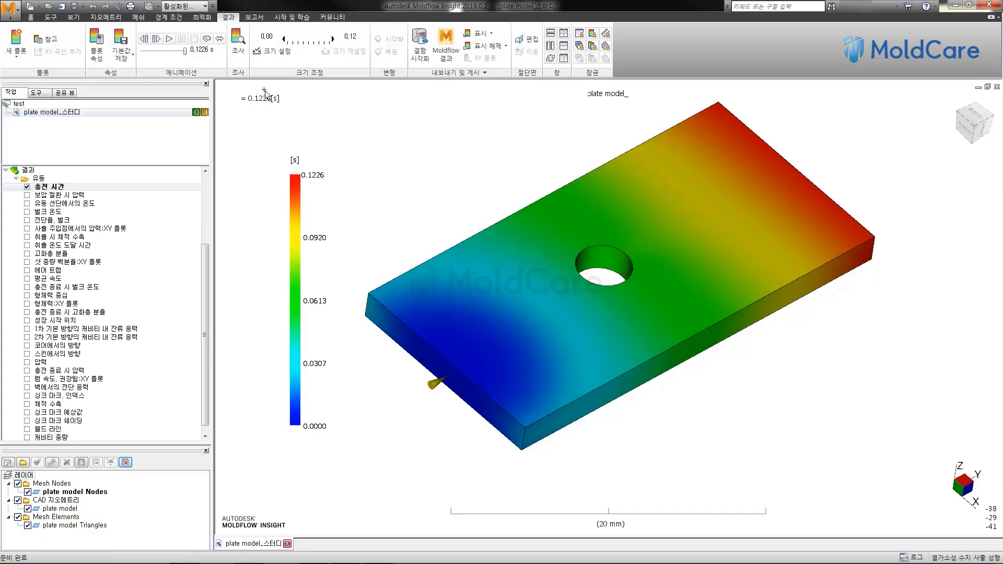
middle_drag(427, 138, 425, 130)
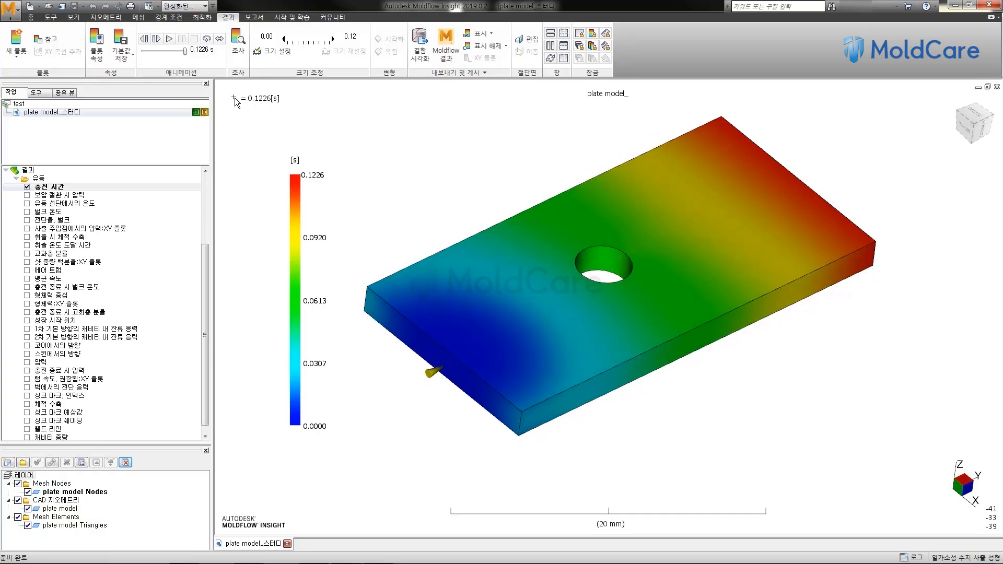
click(170, 40)
middle_drag(421, 157, 432, 179)
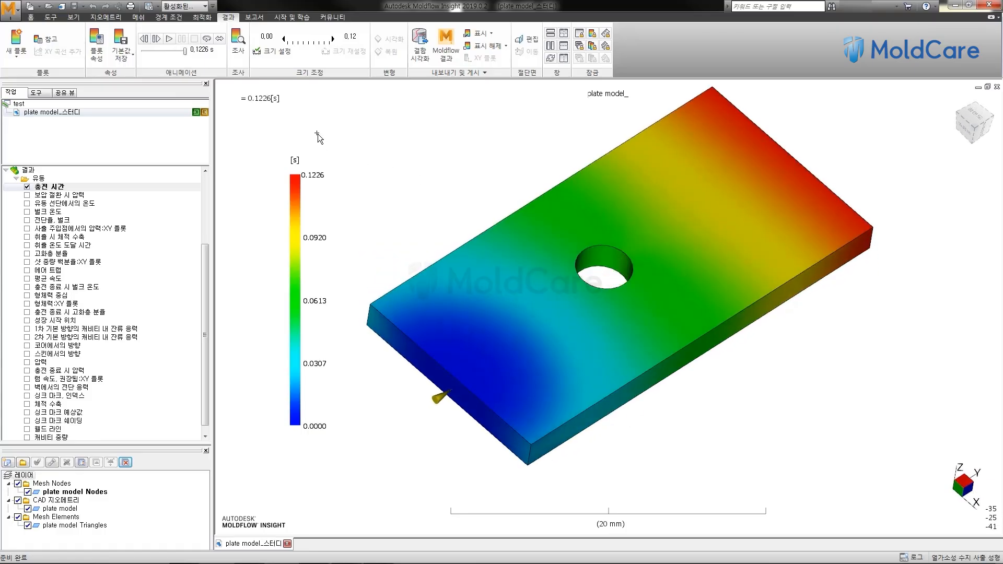
middle_drag(374, 148, 370, 134)
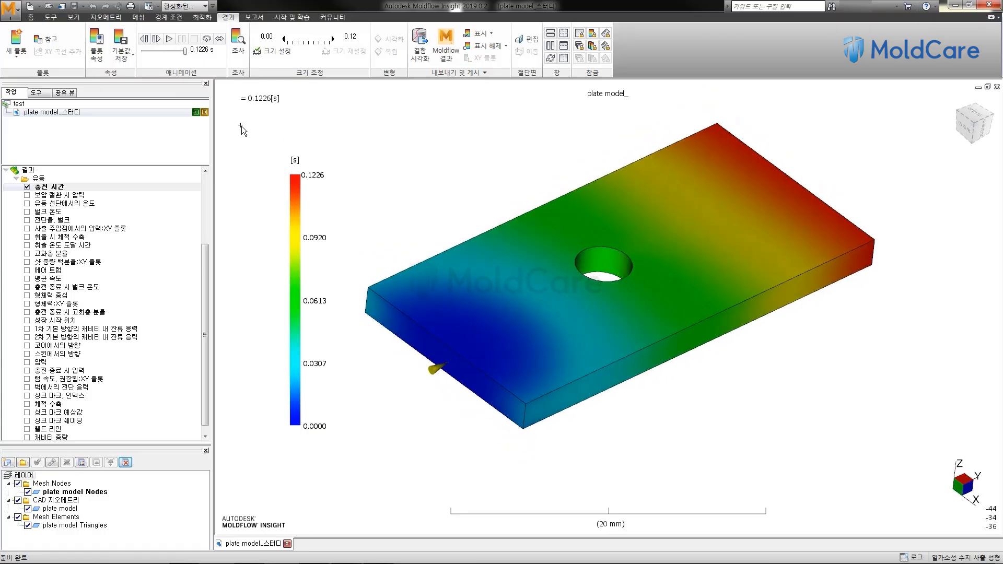
click(169, 39)
mouse_move(532, 175)
middle_down()
mouse_move(533, 139)
mouse_move(547, 139)
mouse_move(532, 156)
middle_up()
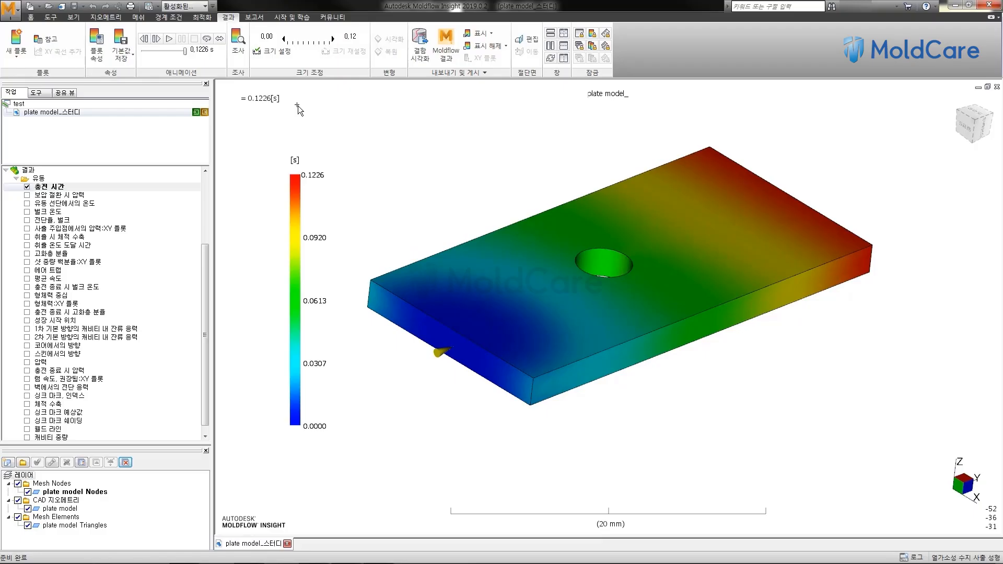
- Play the fill time animation in a continuous loop and switch the looping off again
click(207, 39)
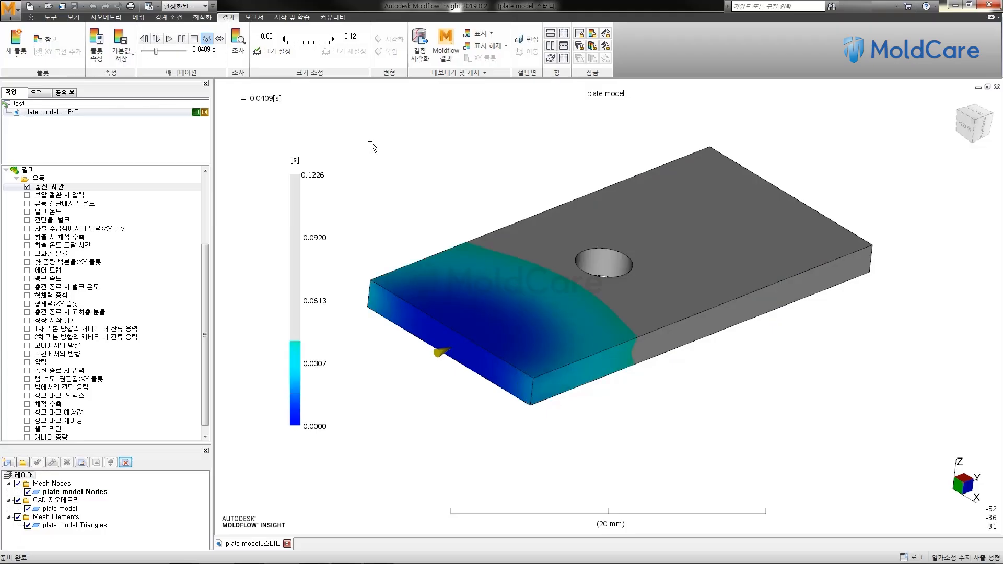
middle_drag(371, 142, 416, 193)
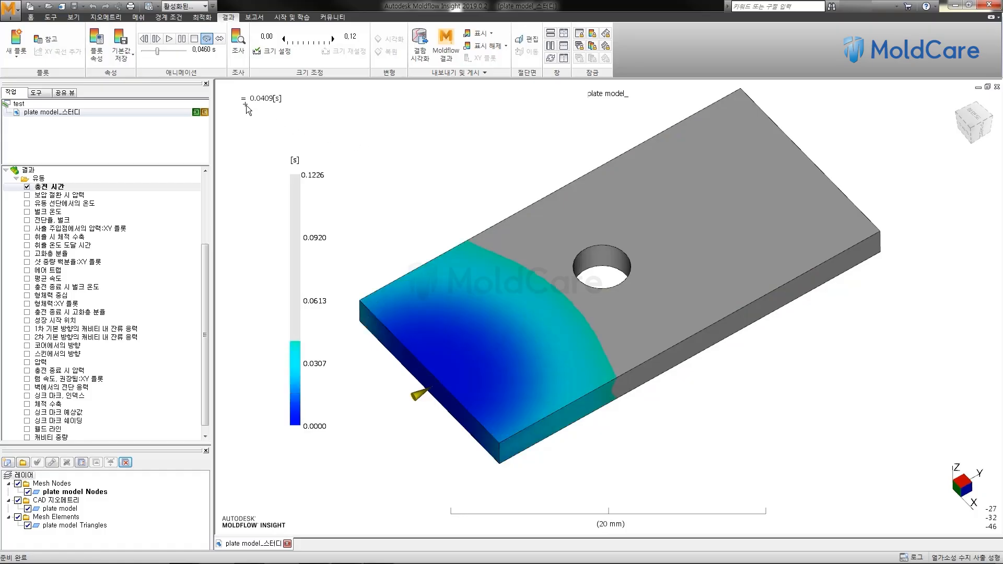
click(205, 41)
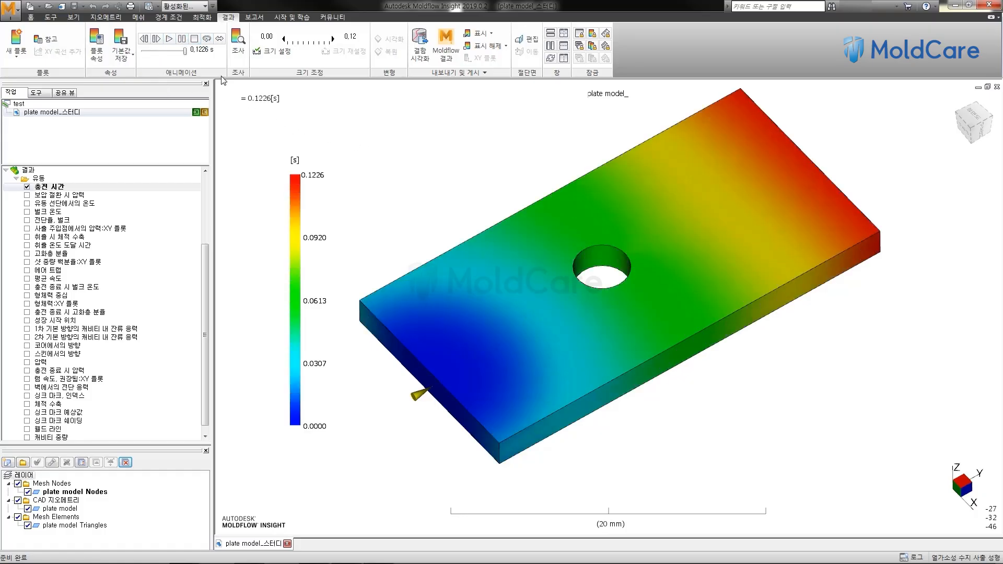
middle_drag(358, 143, 457, 128)
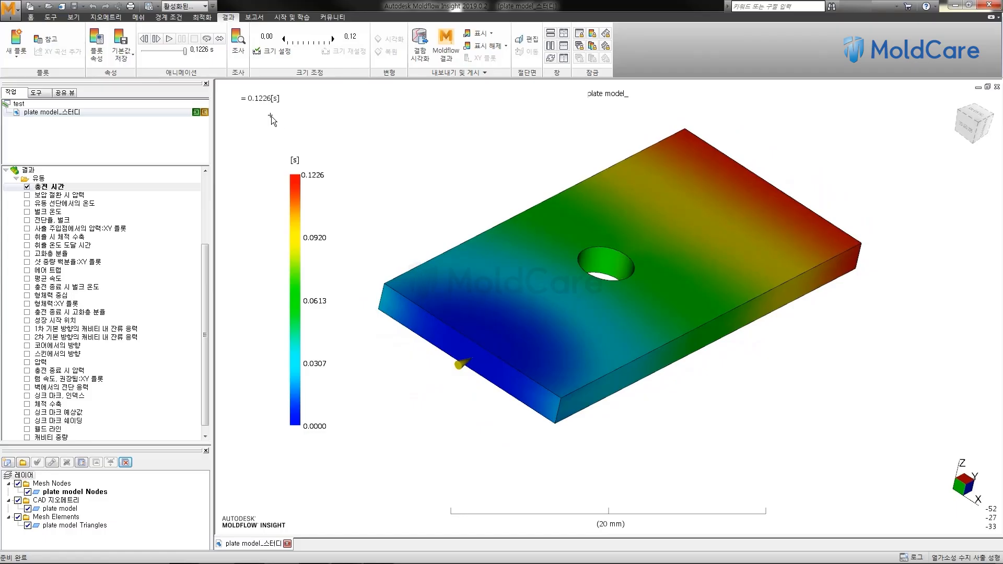
- Query (조사) the fill time at single points along the plate's upper face, from the injection end to the far end and back
click(235, 50)
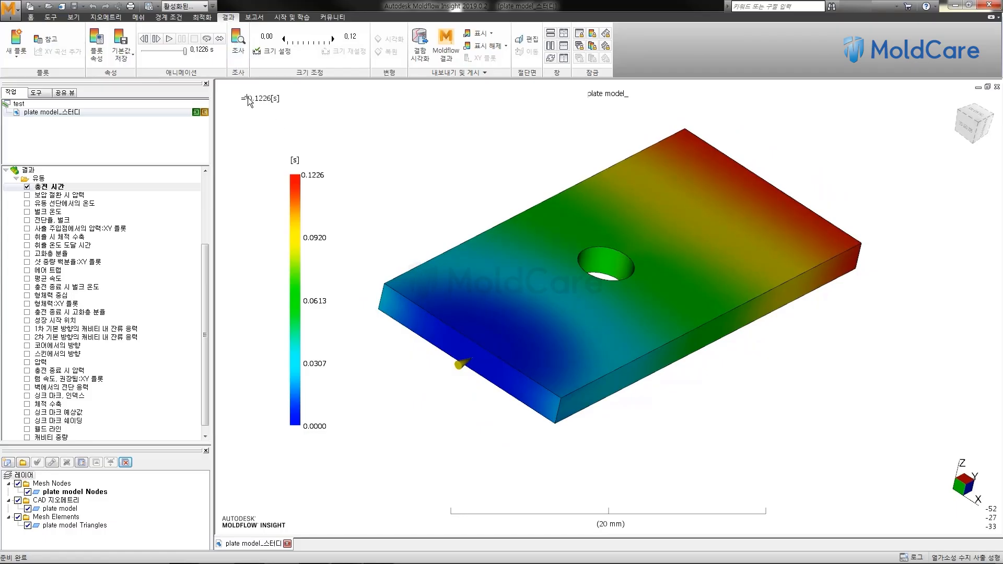
click(239, 46)
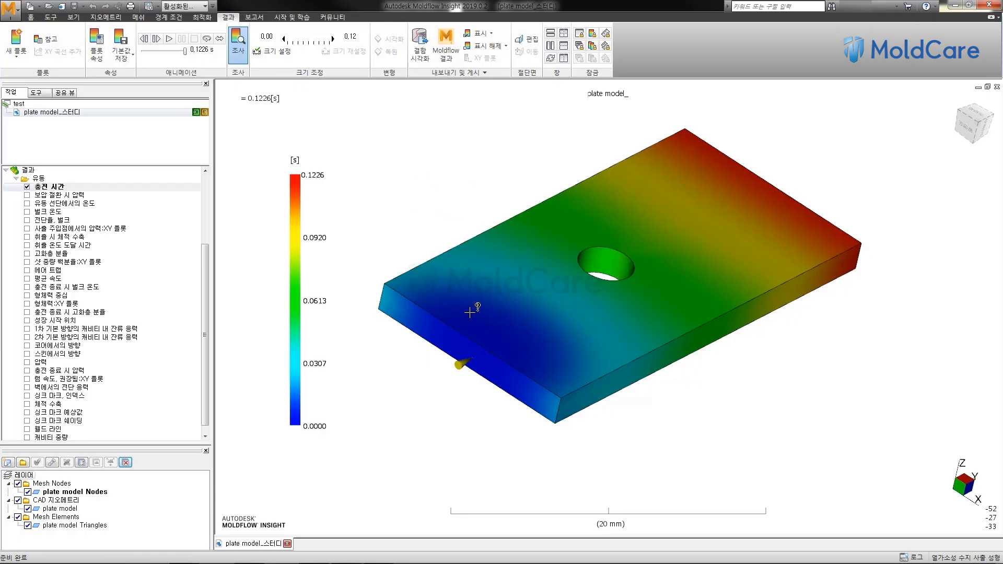
middle_drag(484, 310, 440, 307)
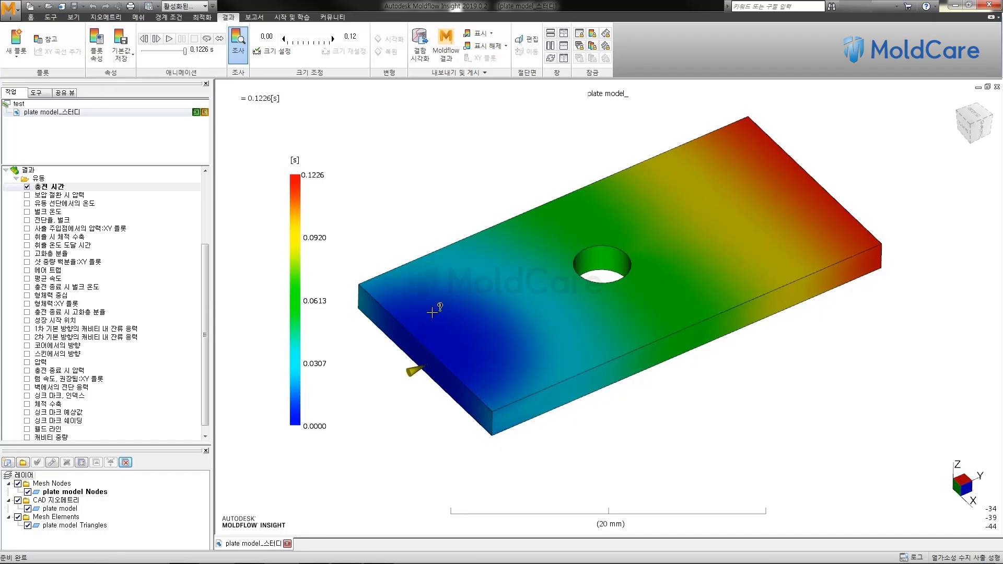
click(416, 321)
click(458, 299)
click(495, 288)
click(550, 243)
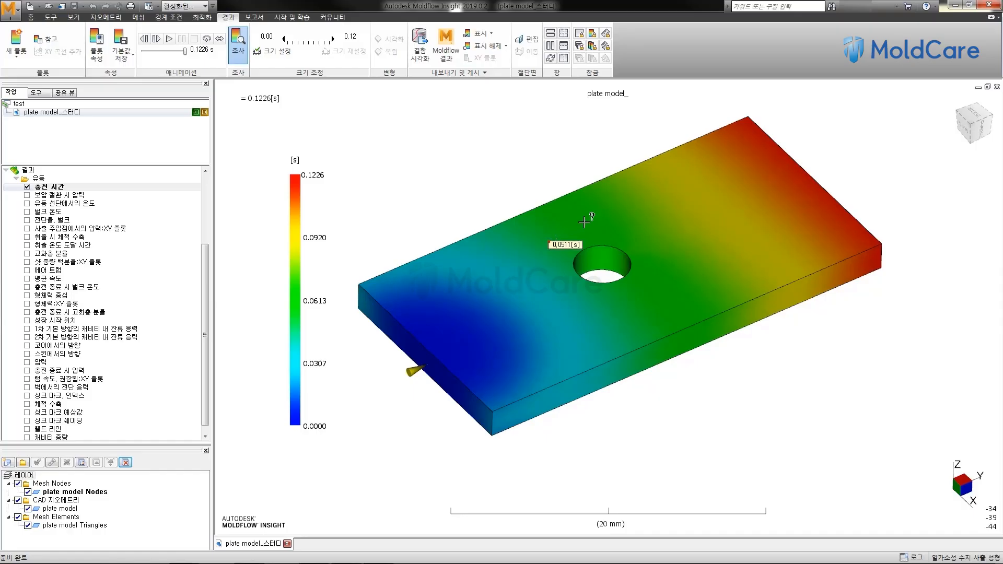
click(636, 210)
click(700, 184)
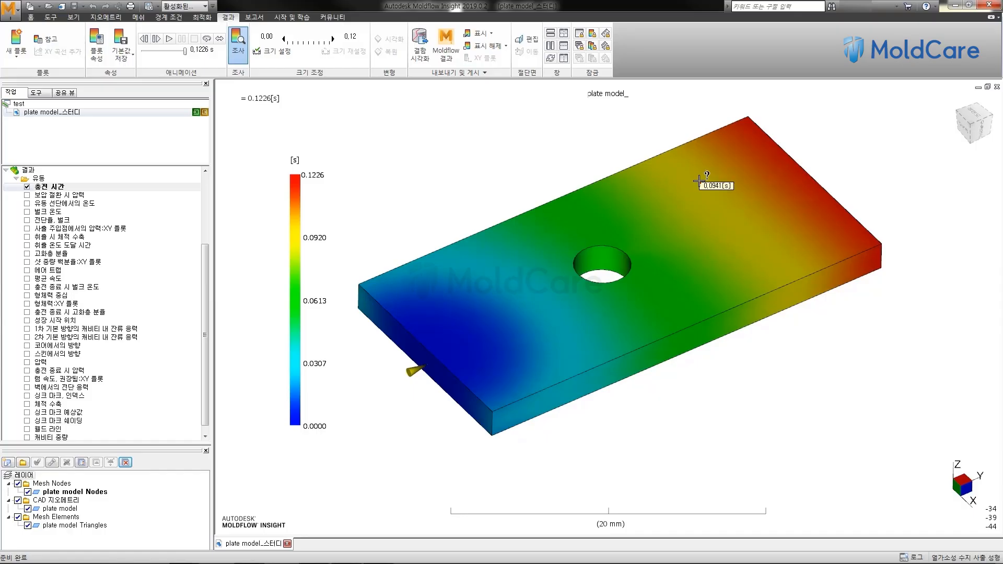
click(743, 154)
click(646, 194)
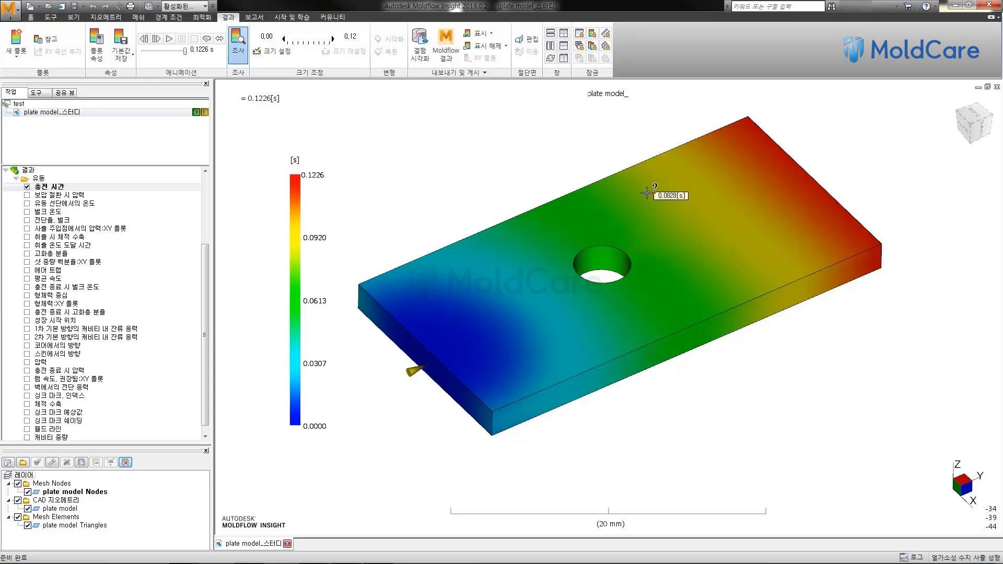
click(593, 209)
click(531, 236)
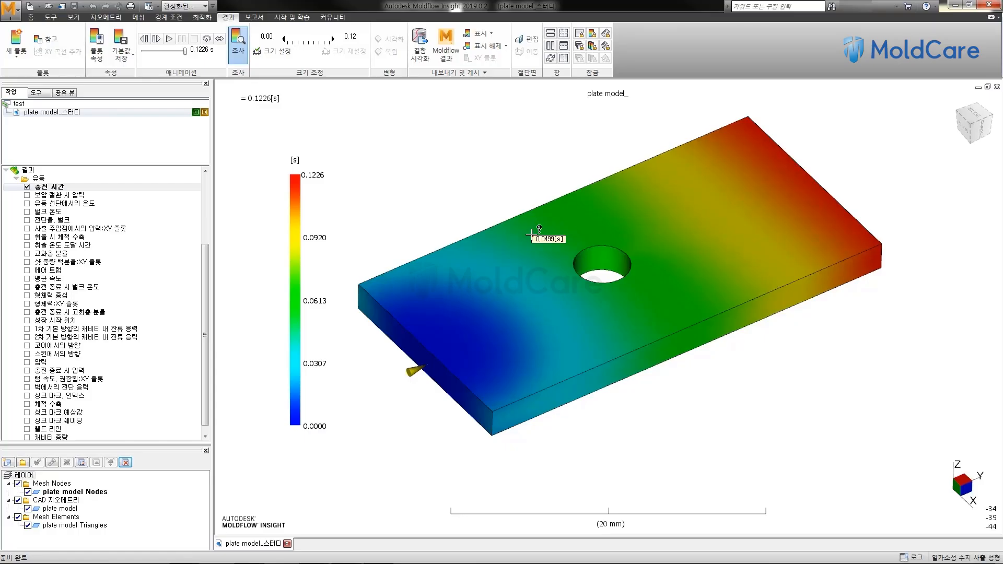
click(457, 267)
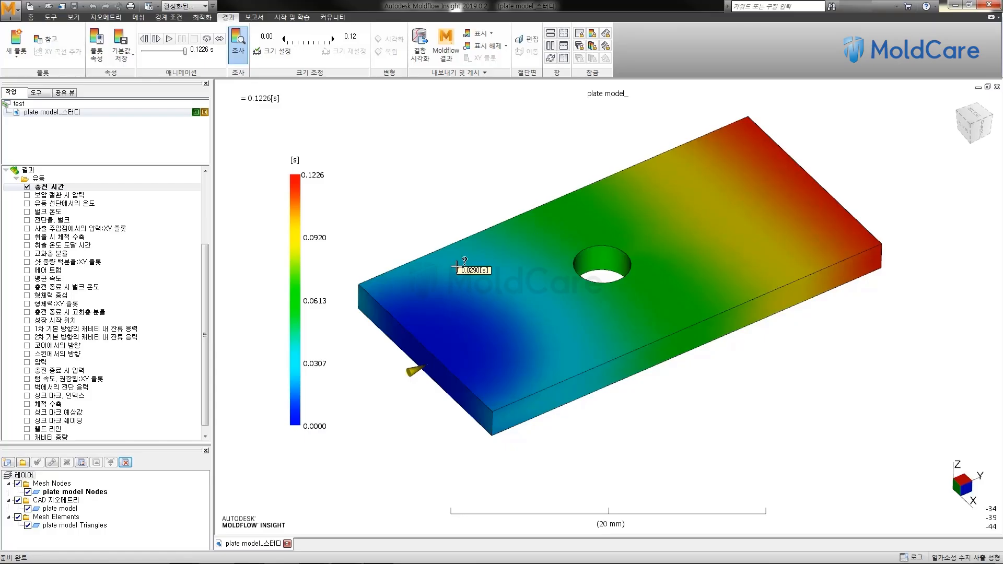
click(421, 305)
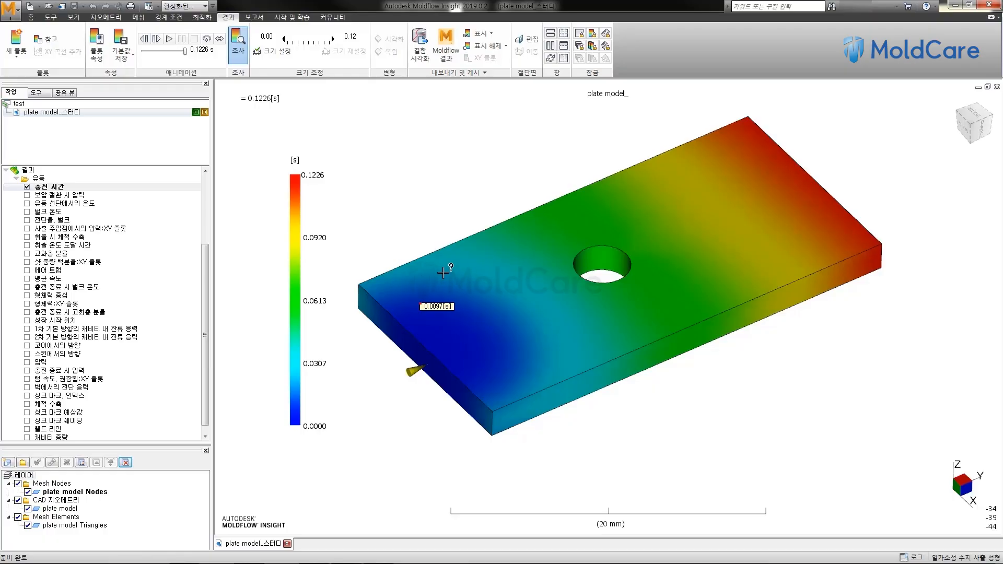
- Query the fill time at seven more points toward the plate's far end, keeping all value labels displayed together
click(469, 286)
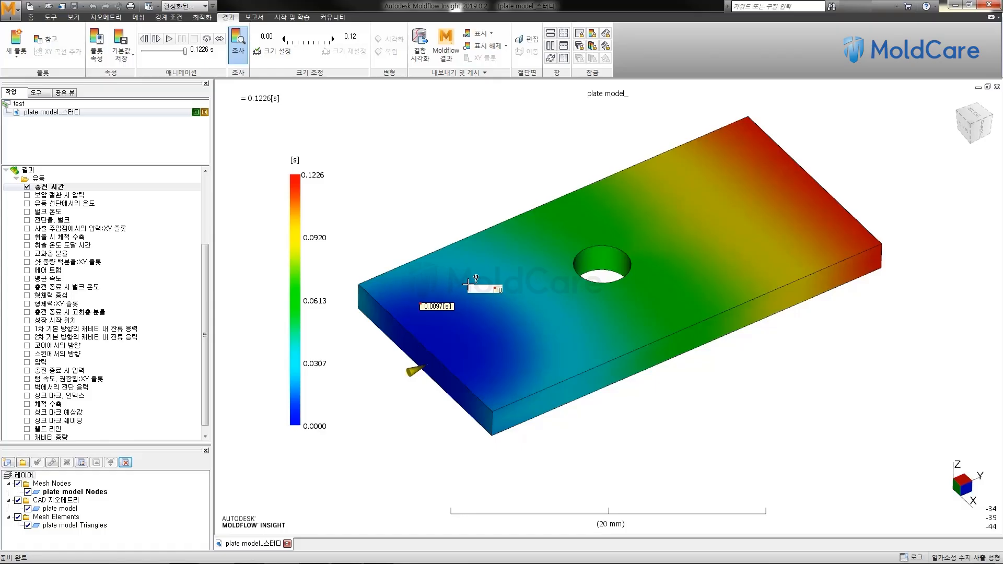
click(506, 276)
click(543, 261)
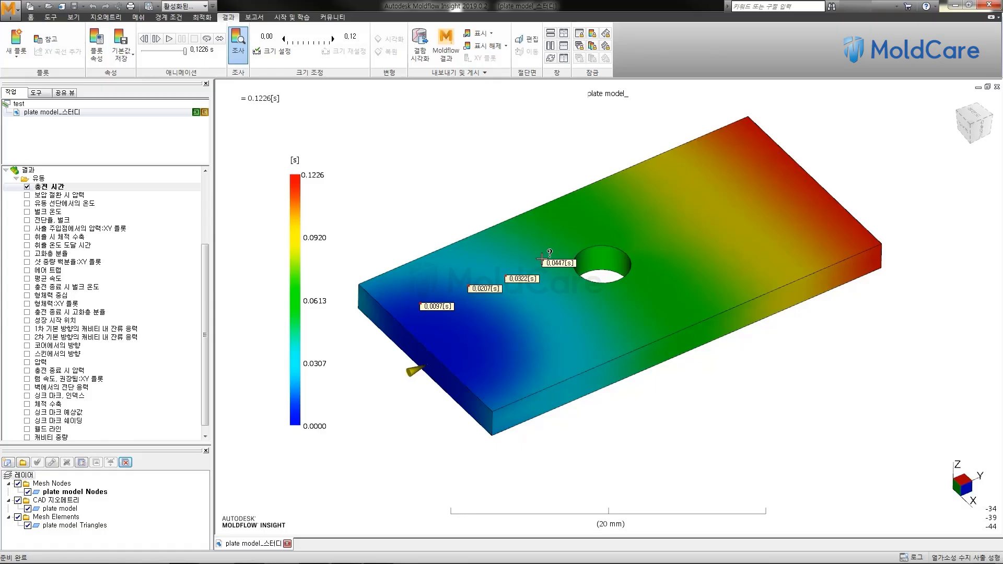
click(617, 230)
click(679, 205)
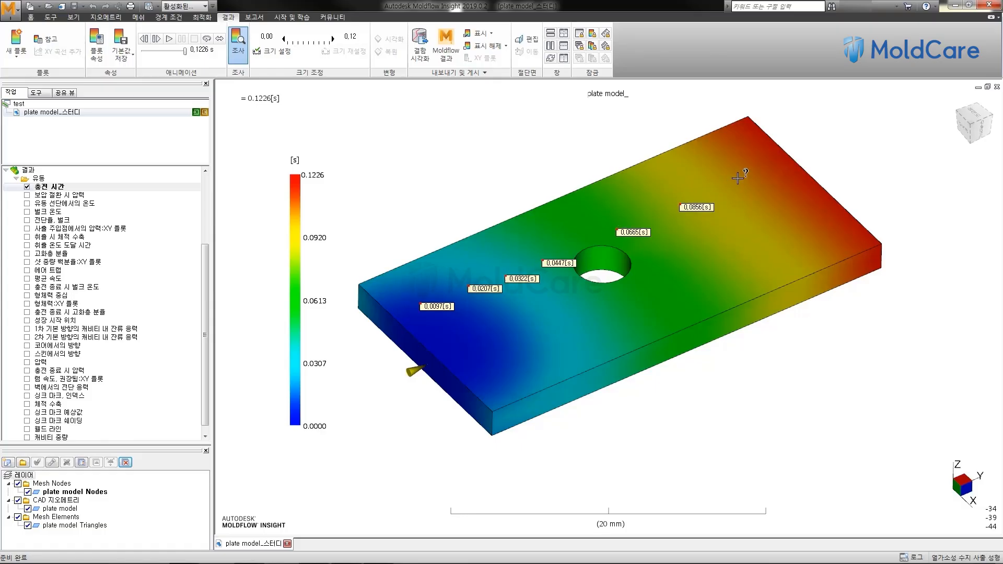
click(739, 182)
click(775, 167)
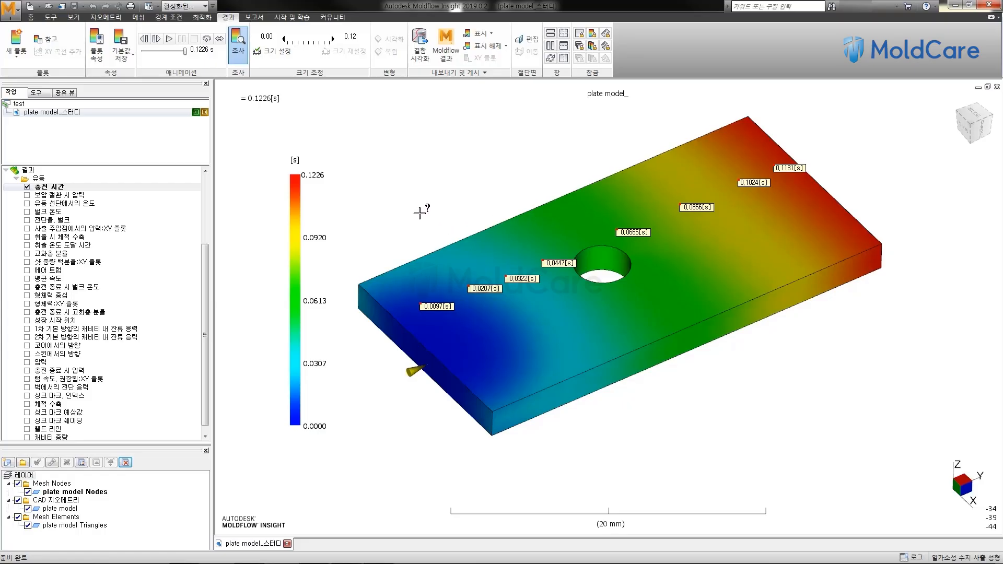
- Display the pressure at V/P switchover result (보압 절환 시 압력) and examine its distribution over the plate from several angles
middle_drag(419, 214, 415, 240)
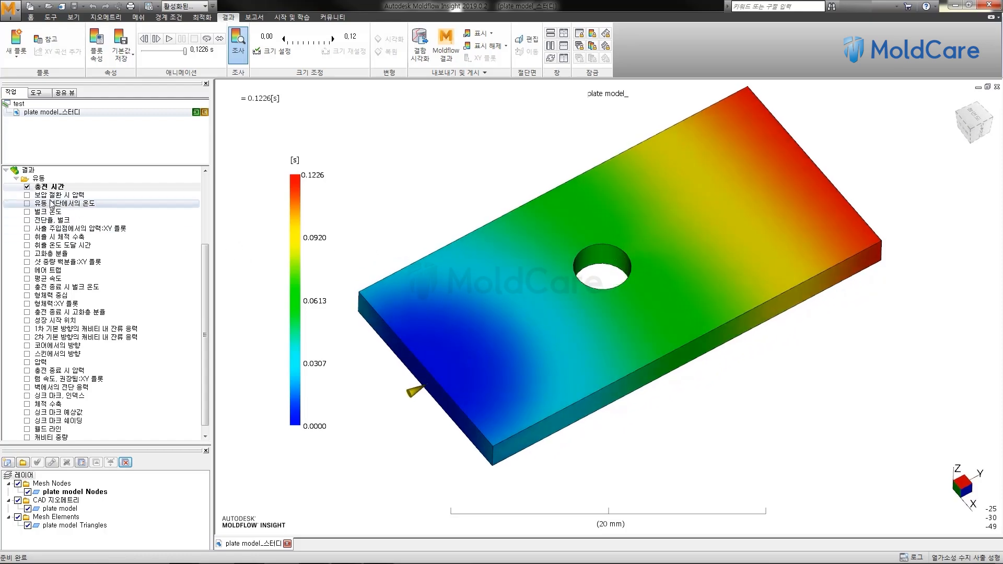
click(27, 195)
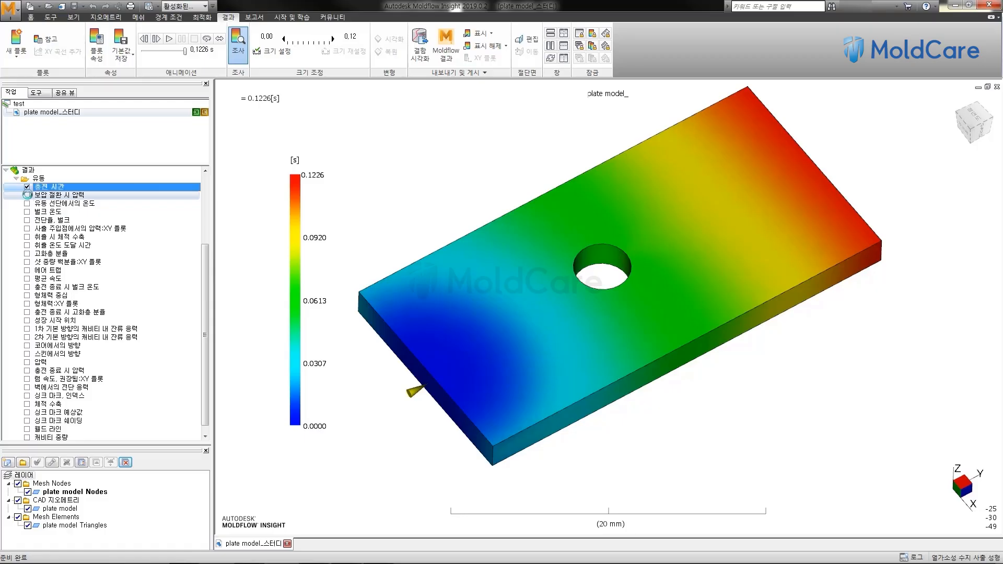
mouse_move(381, 180)
mouse_down()
mouse_move(410, 174)
mouse_move(412, 159)
mouse_move(408, 176)
mouse_up()
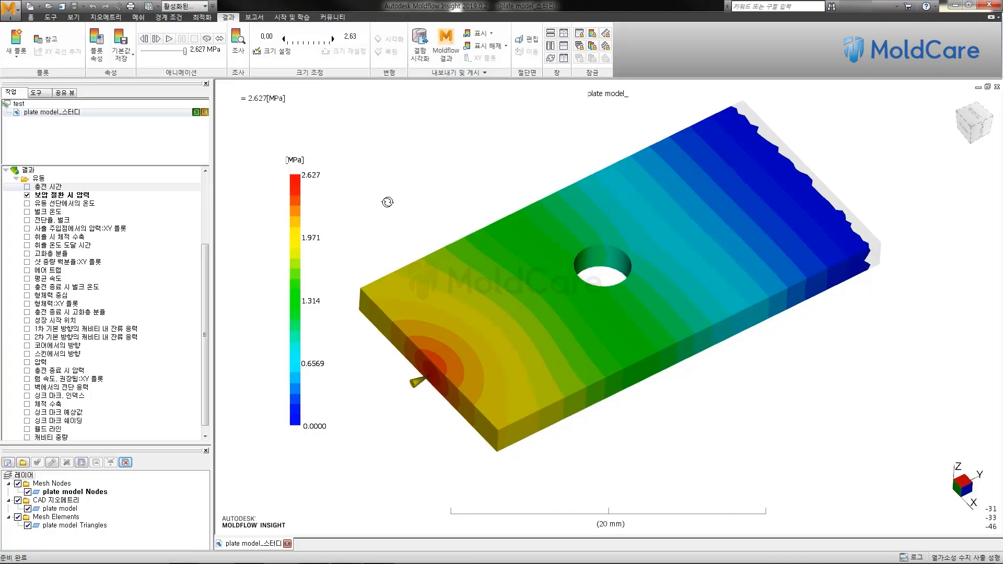
mouse_move(408, 195)
mouse_down()
mouse_move(465, 147)
mouse_move(427, 199)
mouse_move(401, 186)
mouse_move(434, 173)
mouse_move(426, 203)
mouse_up()
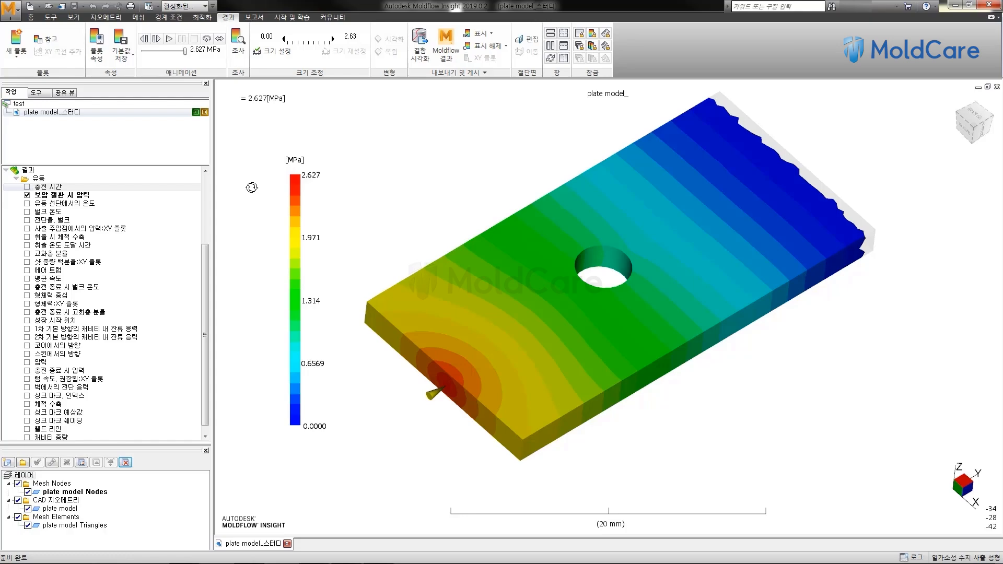
drag(376, 204, 396, 188)
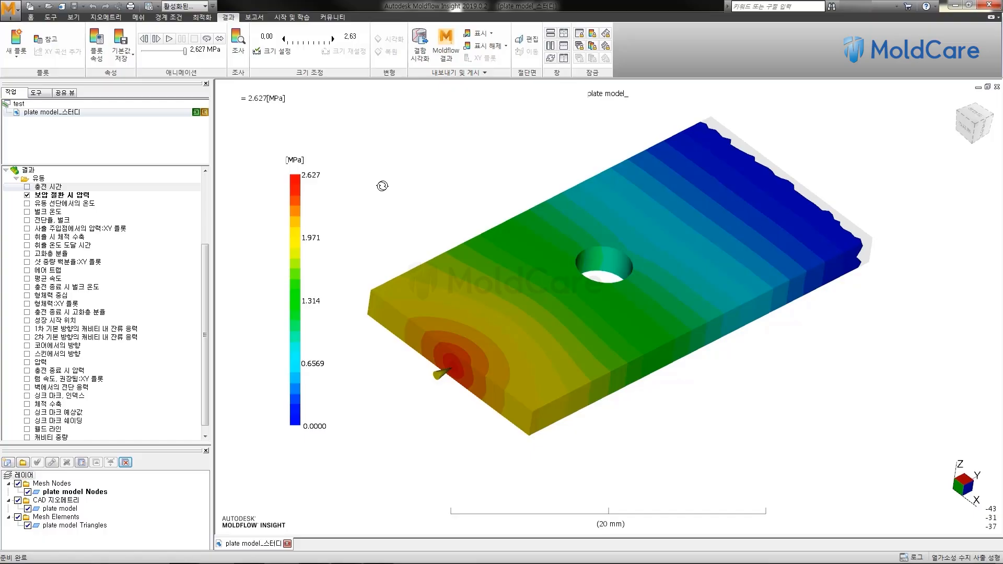
drag(397, 186, 392, 190)
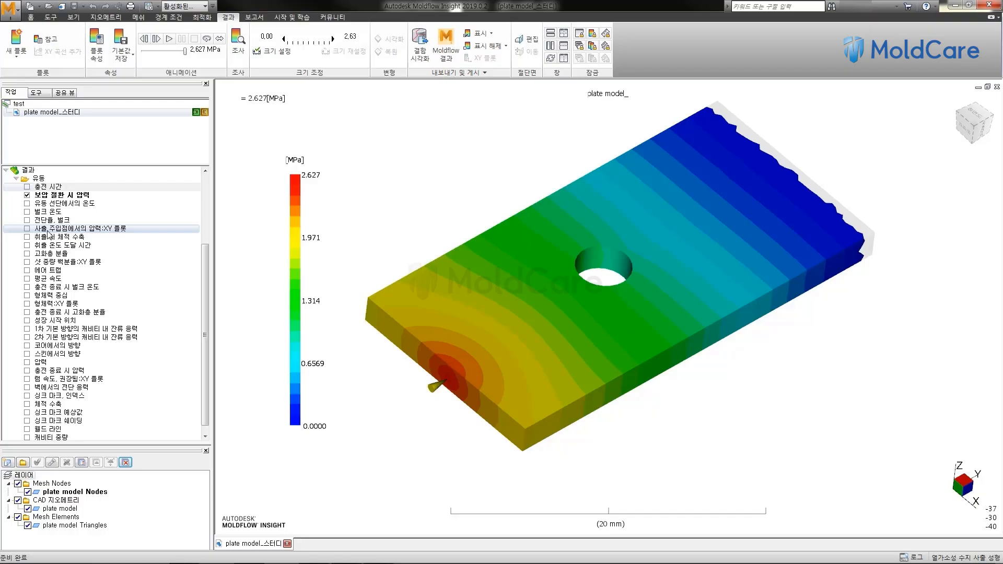
- Display the injection location pressure plot (사출 주입점에서의 압력:XY 플롯) with the plate smaller and clear of the pressure curve
click(79, 228)
click(27, 229)
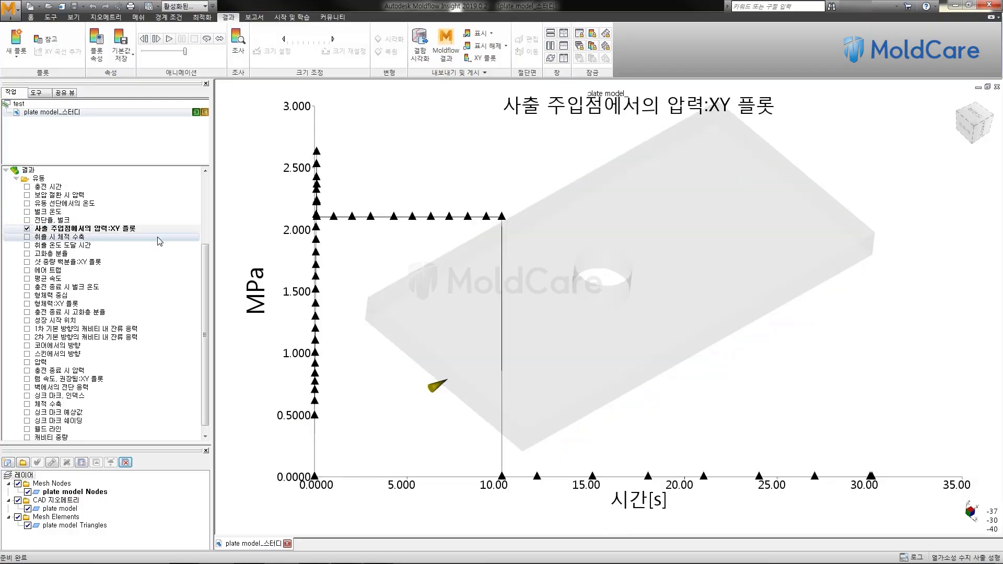
drag(385, 250, 405, 240)
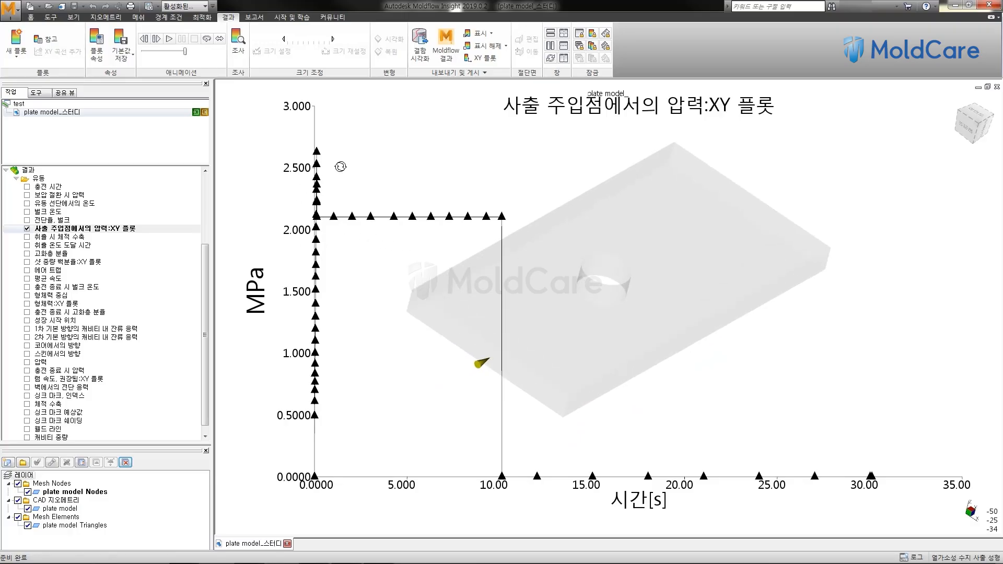
scroll(401, 252, down, 3)
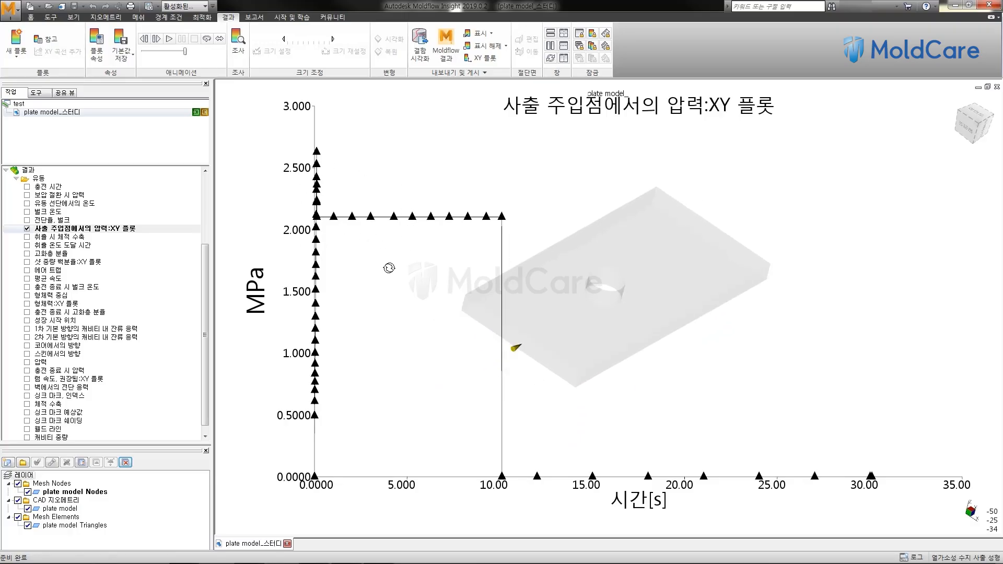
middle_drag(417, 263, 502, 249)
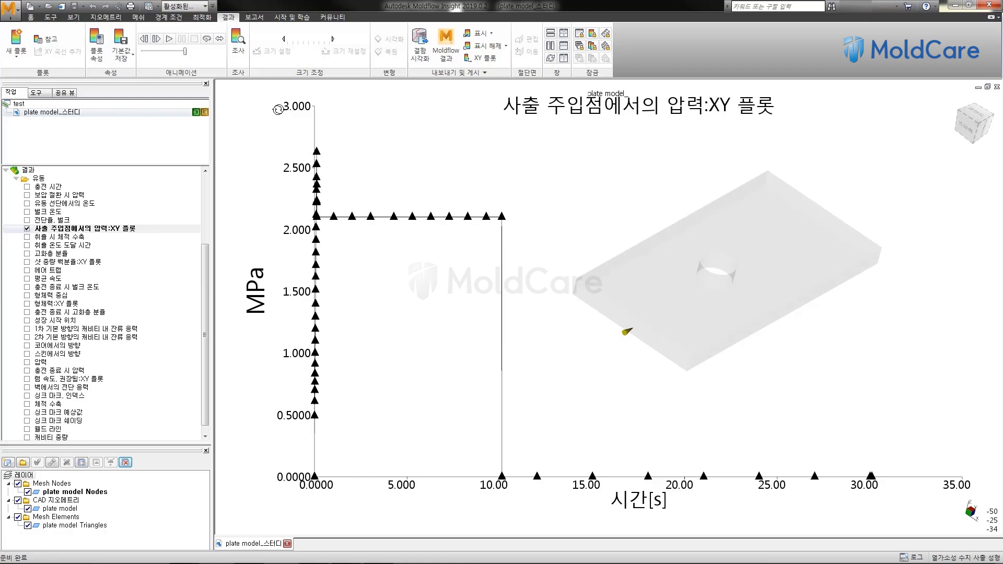
- Query (조사) the injection pressure curve at its peak, along the holding plateau, on the drop and on the zero-pressure stretch
click(236, 45)
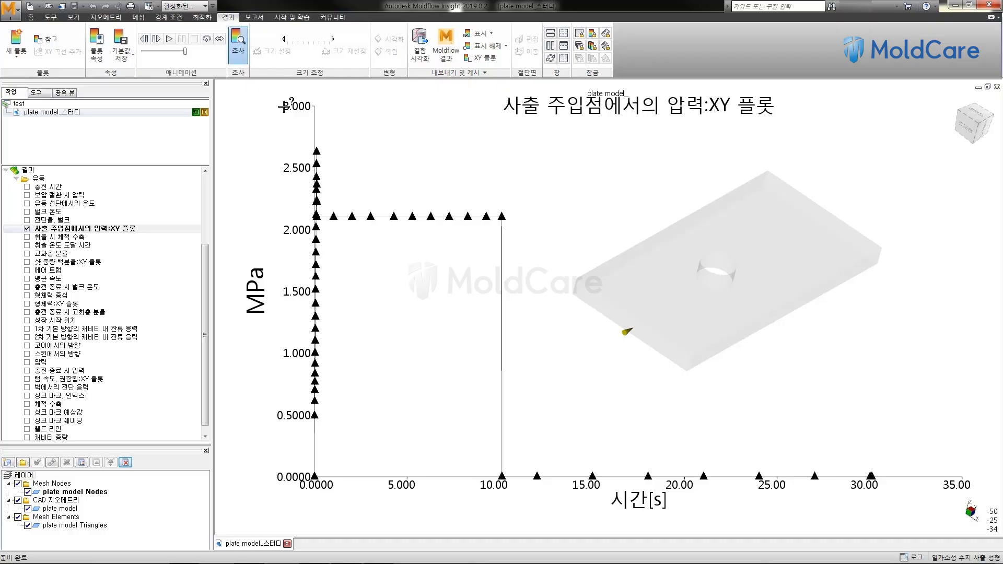
click(316, 151)
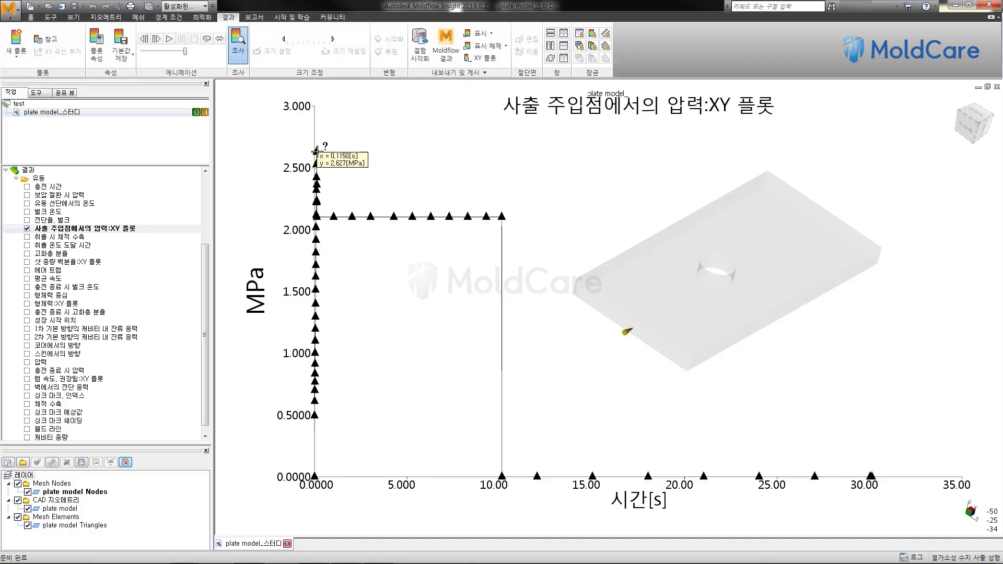
click(334, 217)
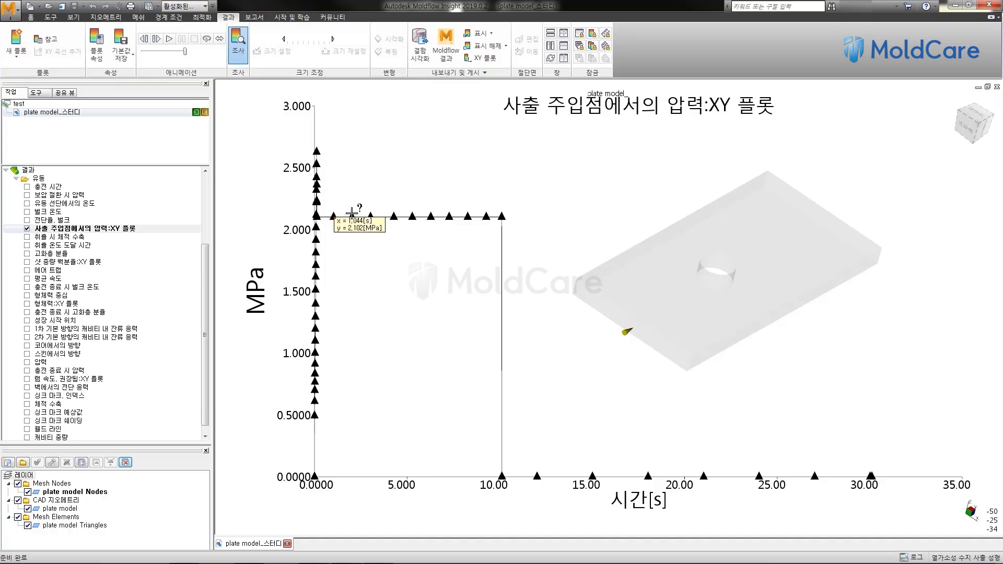
click(395, 215)
click(468, 216)
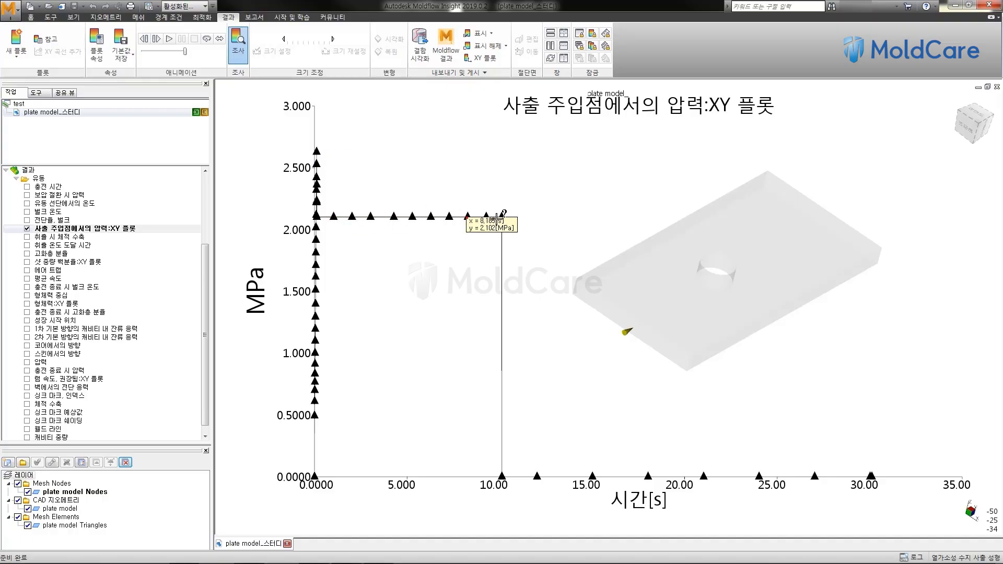
click(503, 247)
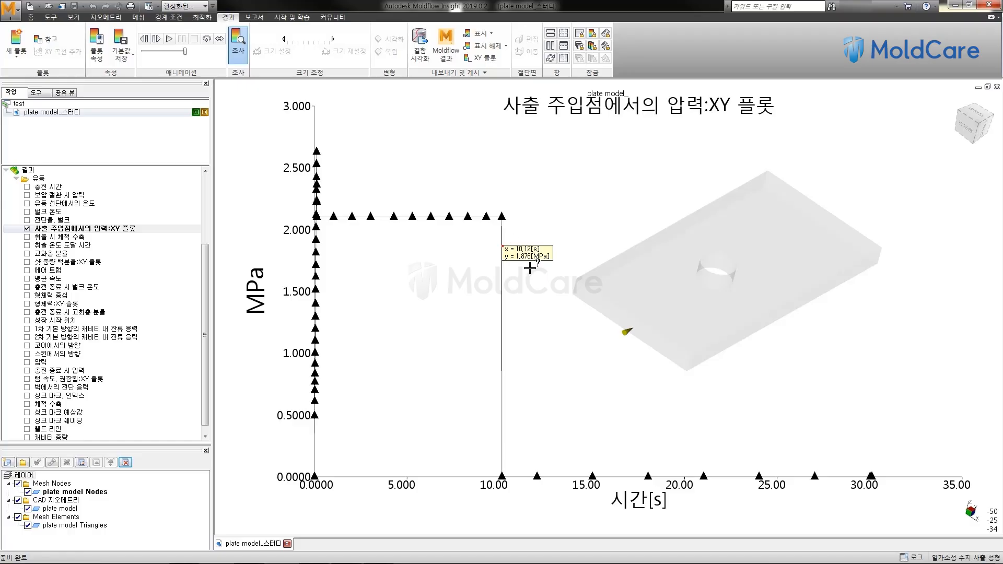
click(594, 474)
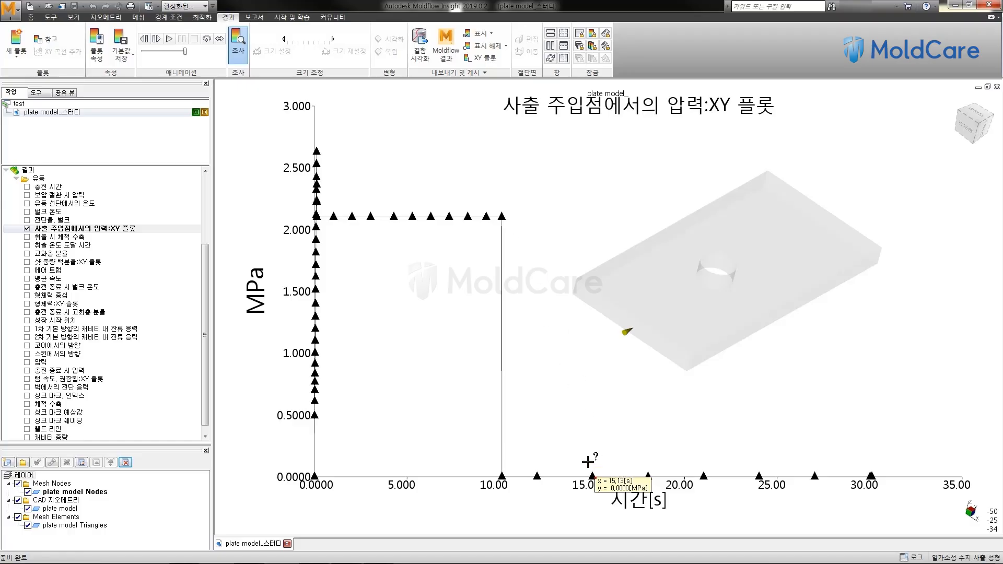
click(238, 43)
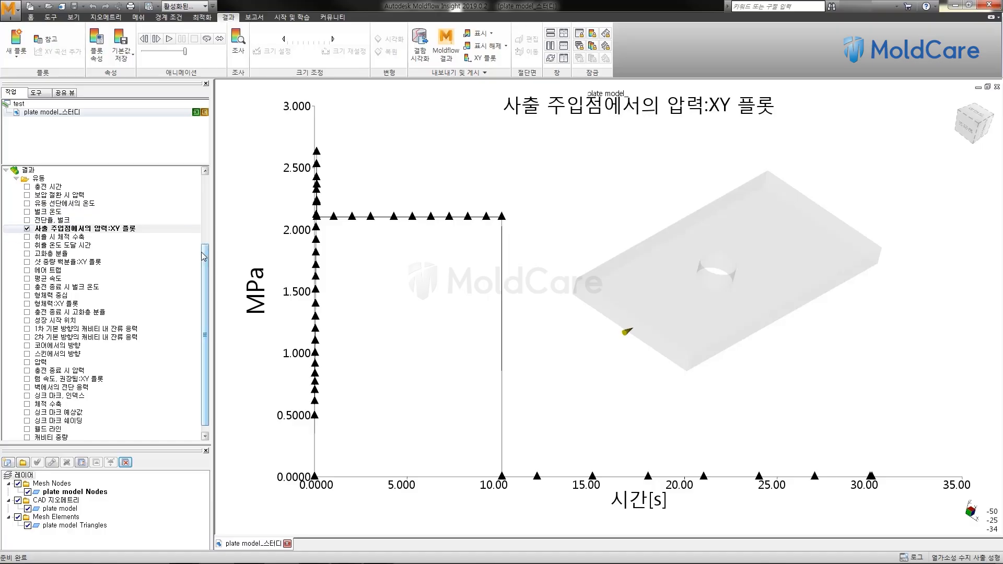
- Display the clamp force plot (형체력:XY 플롯) and examine its curve over time
drag(206, 260, 206, 268)
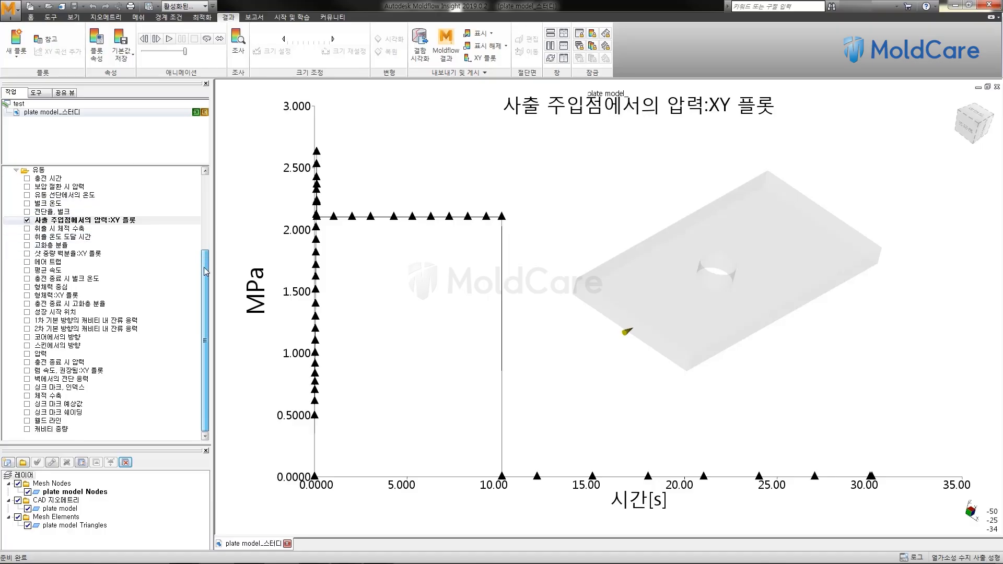
click(59, 297)
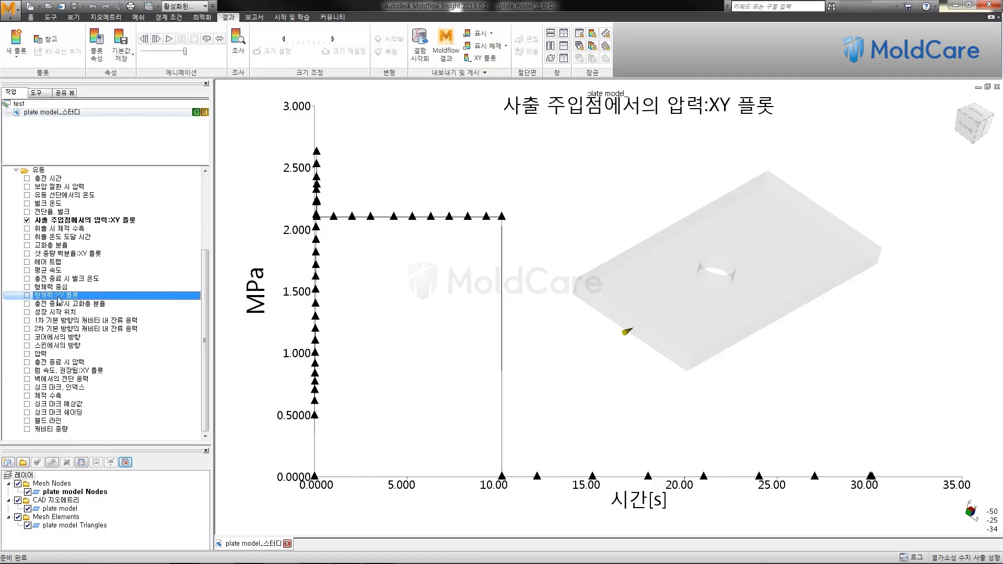
click(27, 295)
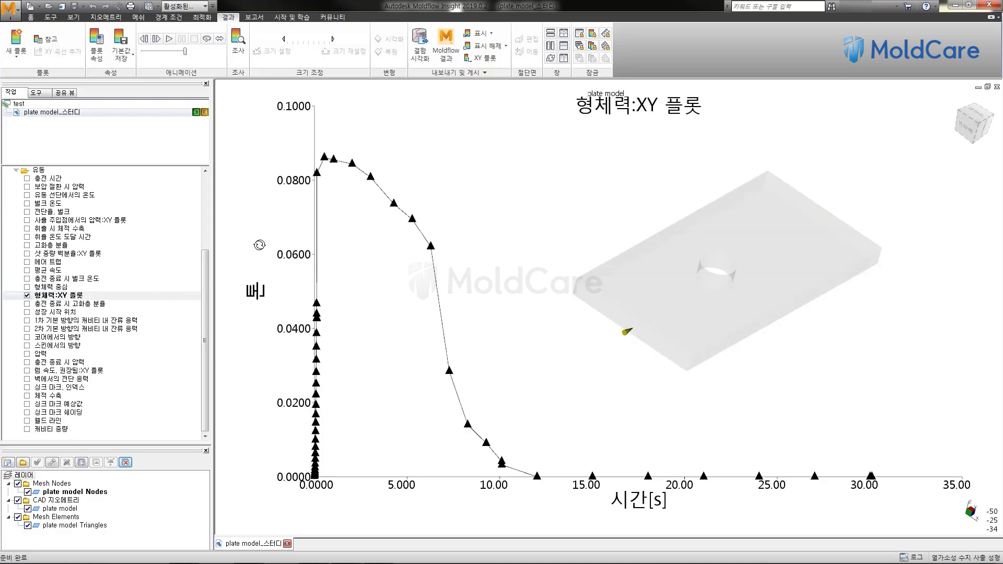
middle_drag(375, 222, 388, 231)
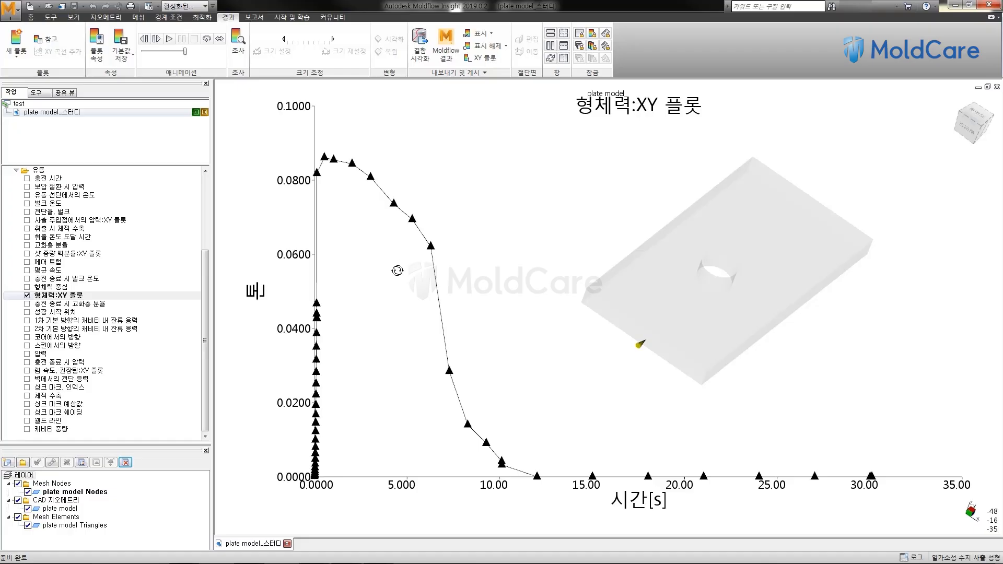
- Hide the clamp force plot and examine the meshed plate and its central hole from several angles
click(26, 296)
drag(505, 236, 368, 258)
scroll(368, 259, up, 3)
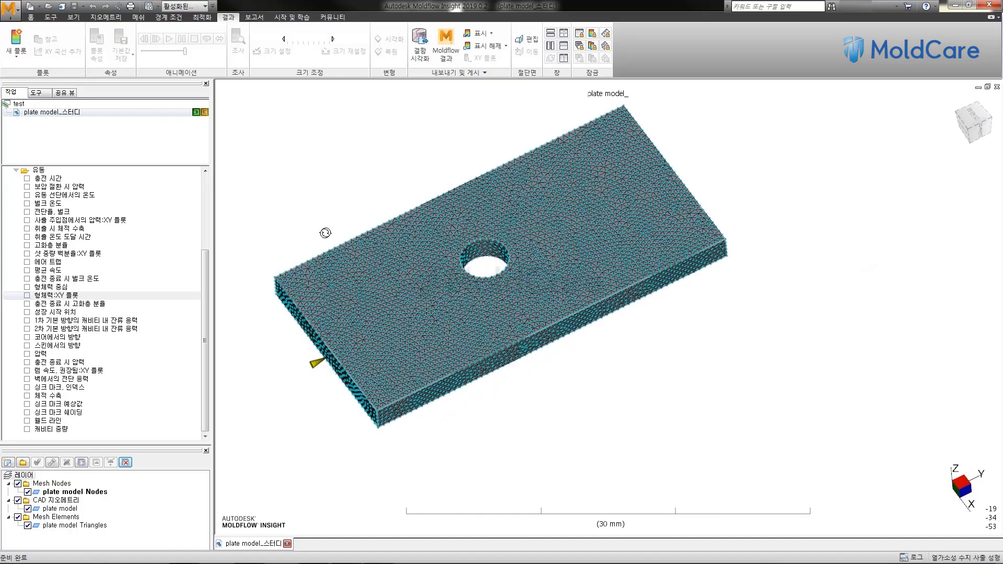
middle_drag(327, 229, 381, 245)
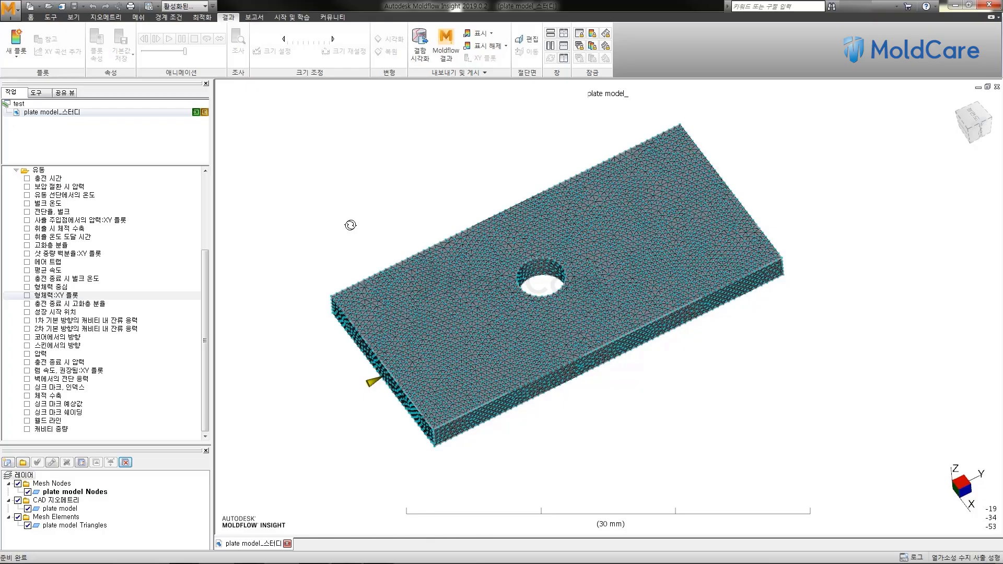
drag(347, 213, 354, 228)
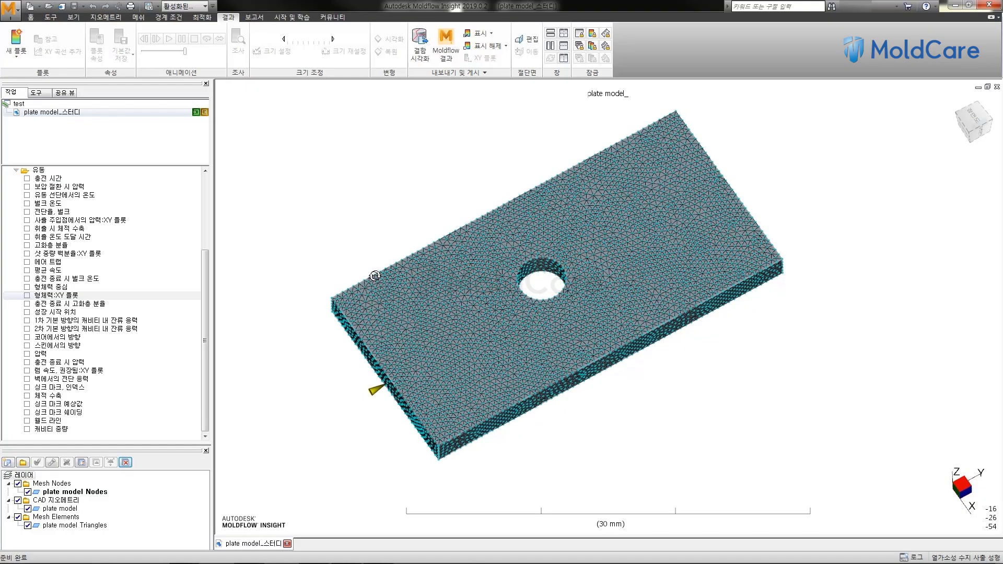
mouse_move(537, 285)
mouse_down()
mouse_move(554, 286)
mouse_move(537, 263)
mouse_up()
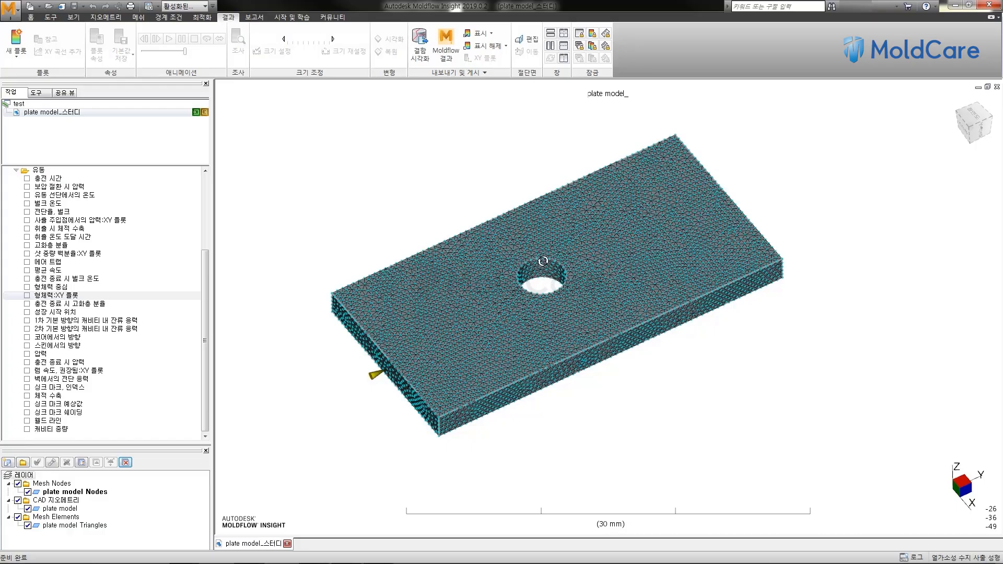
drag(578, 252, 570, 269)
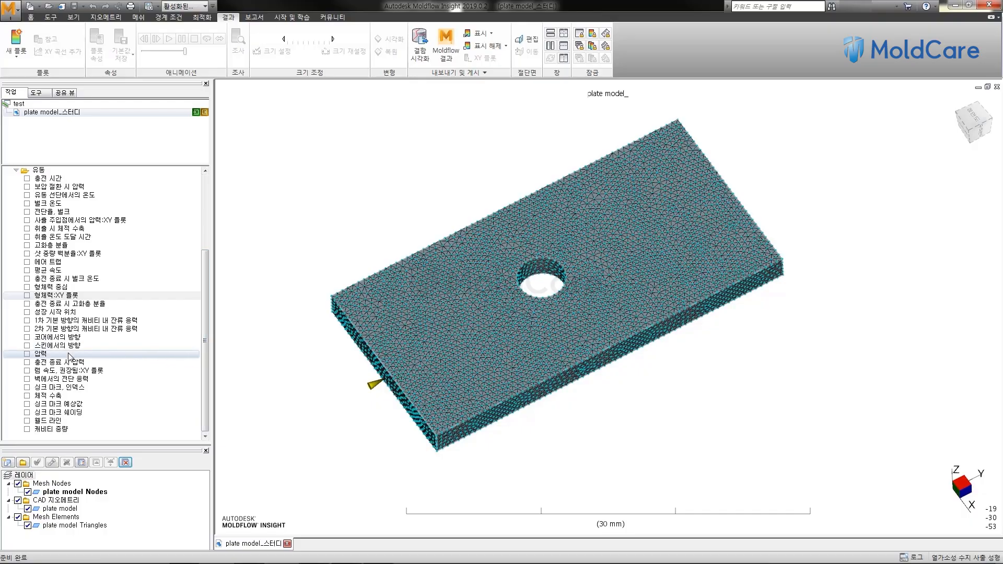
- Display the weld line result (웰드 라인) and inspect the lines around the central hole and at the plate's far end
click(47, 421)
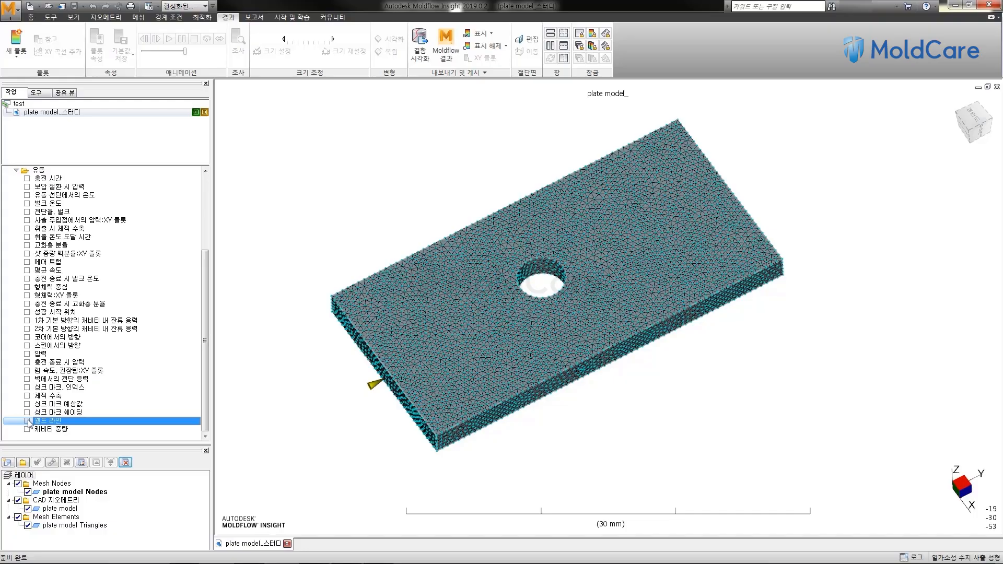
click(27, 421)
drag(439, 390, 447, 349)
scroll(414, 336, down, 1)
middle_drag(420, 304, 465, 297)
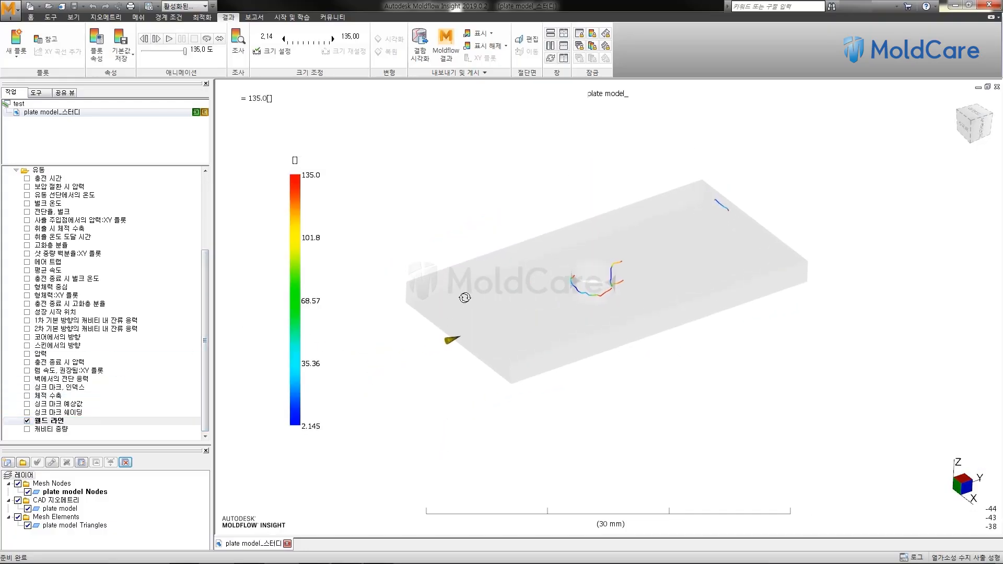
scroll(467, 302, up, 2)
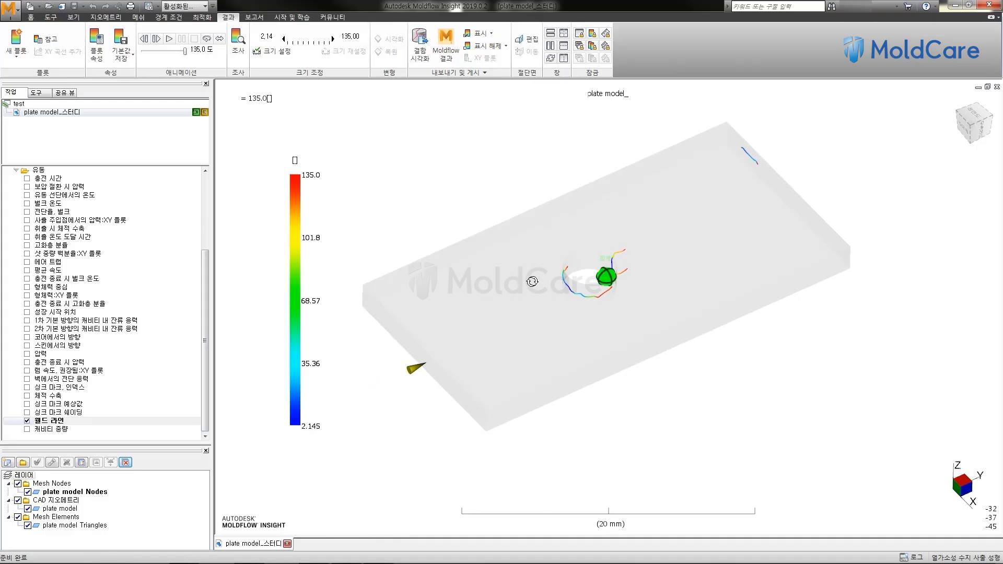
drag(532, 282, 531, 306)
drag(566, 266, 605, 223)
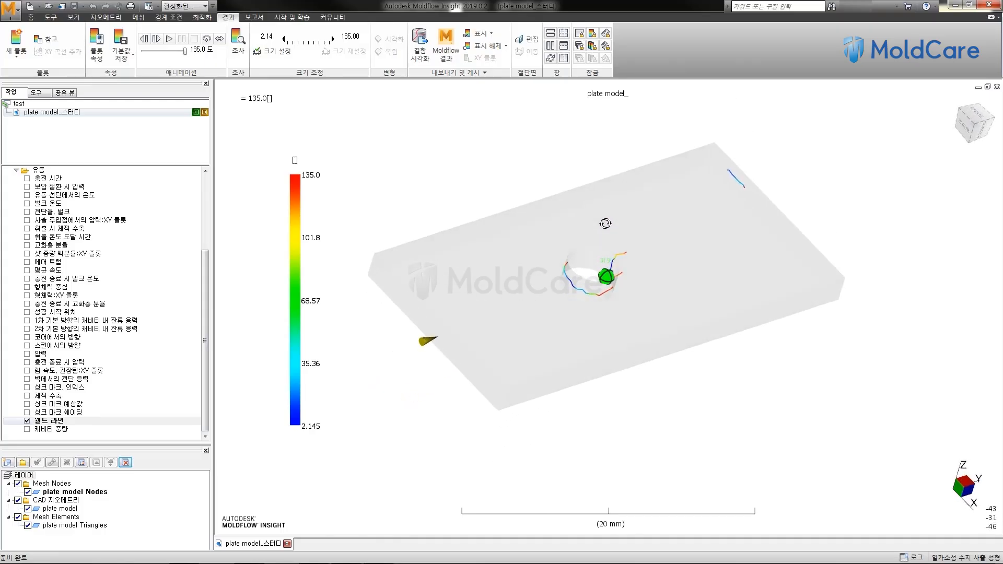
drag(580, 257, 567, 259)
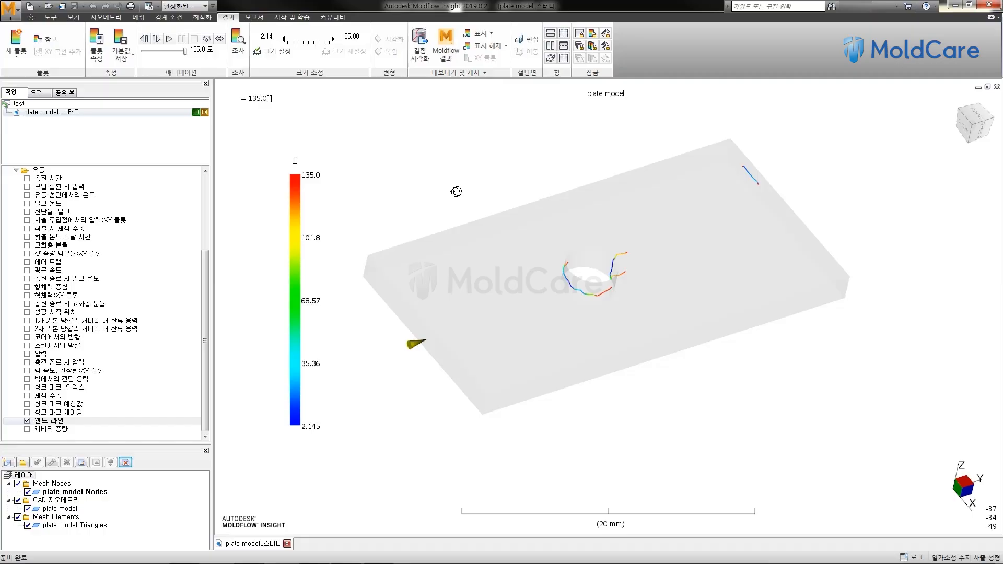
drag(459, 188, 428, 200)
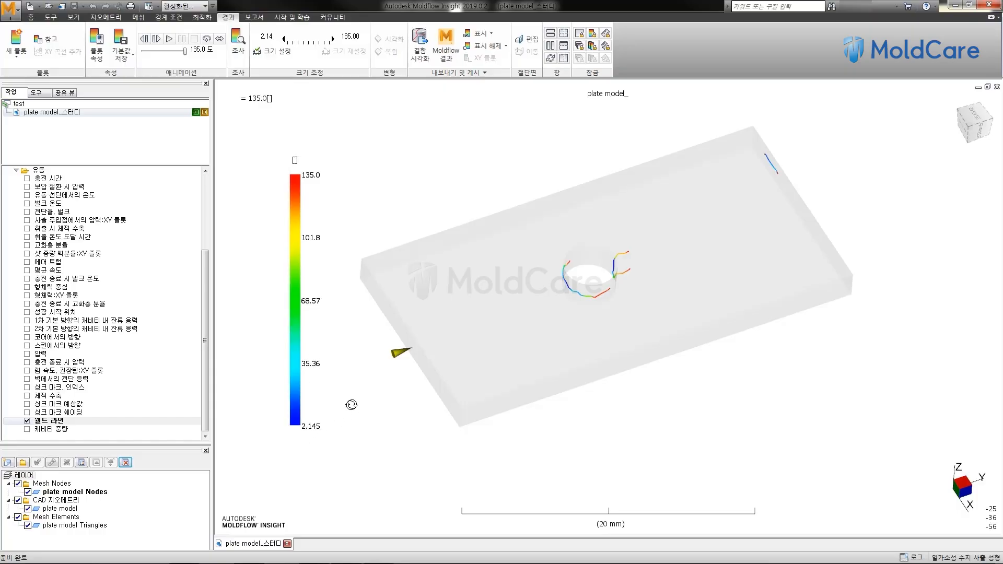
mouse_move(574, 279)
mouse_down()
mouse_move(554, 297)
mouse_move(609, 275)
mouse_move(634, 250)
mouse_move(634, 258)
mouse_move(630, 247)
mouse_up()
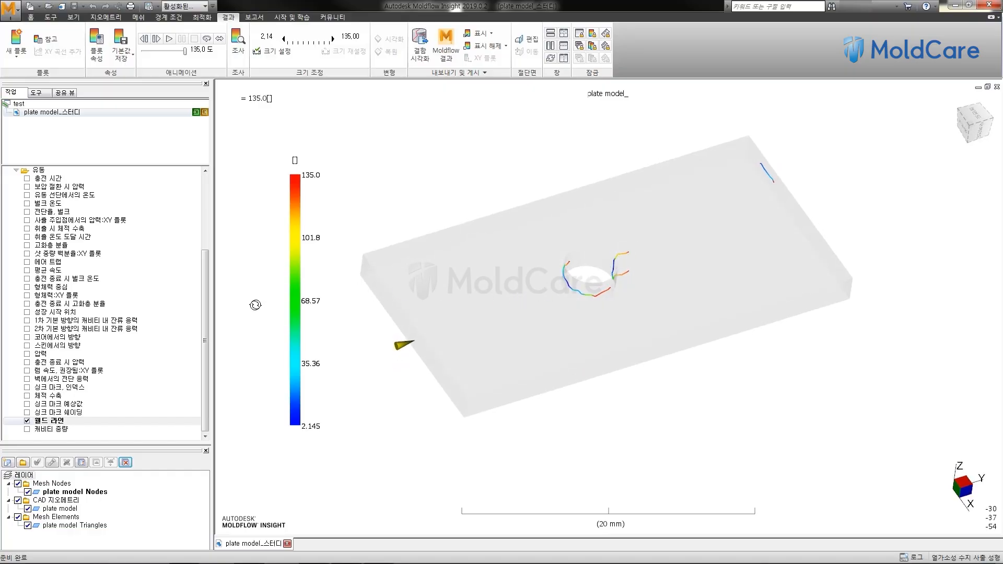
drag(206, 298, 212, 263)
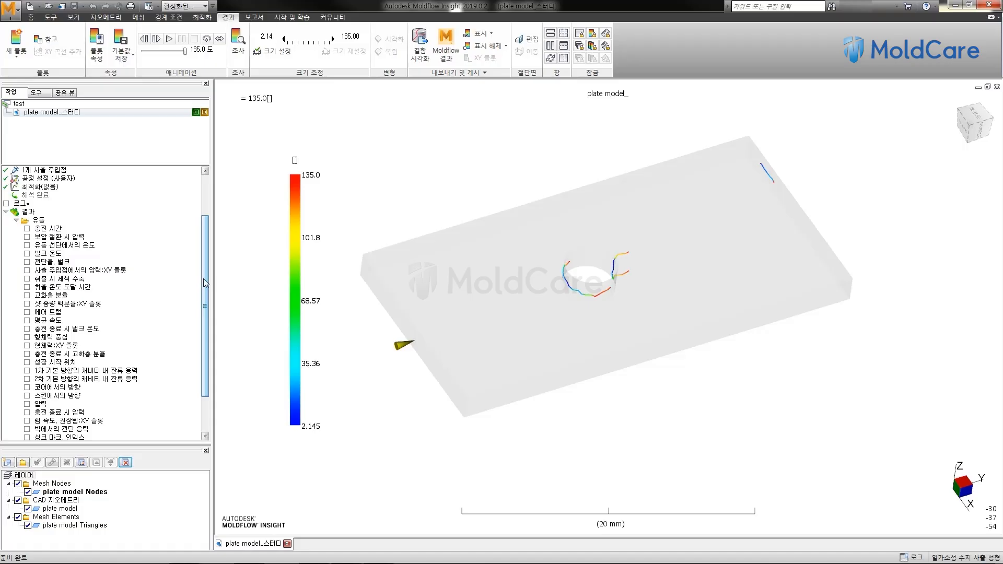
drag(203, 278, 203, 321)
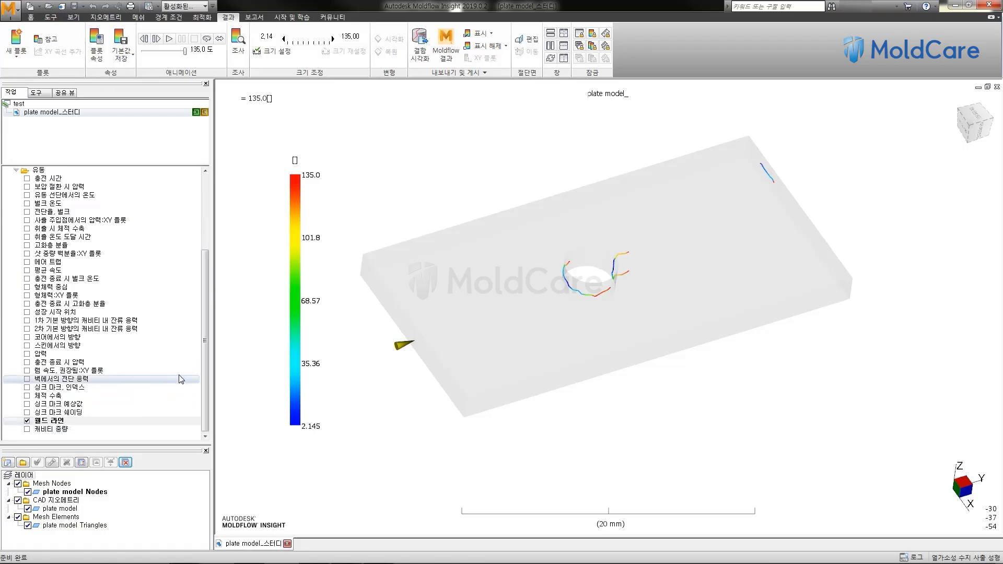
- Overlay the fill time result (충전 시간) on the displayed weld lines of the plate
drag(204, 370, 204, 319)
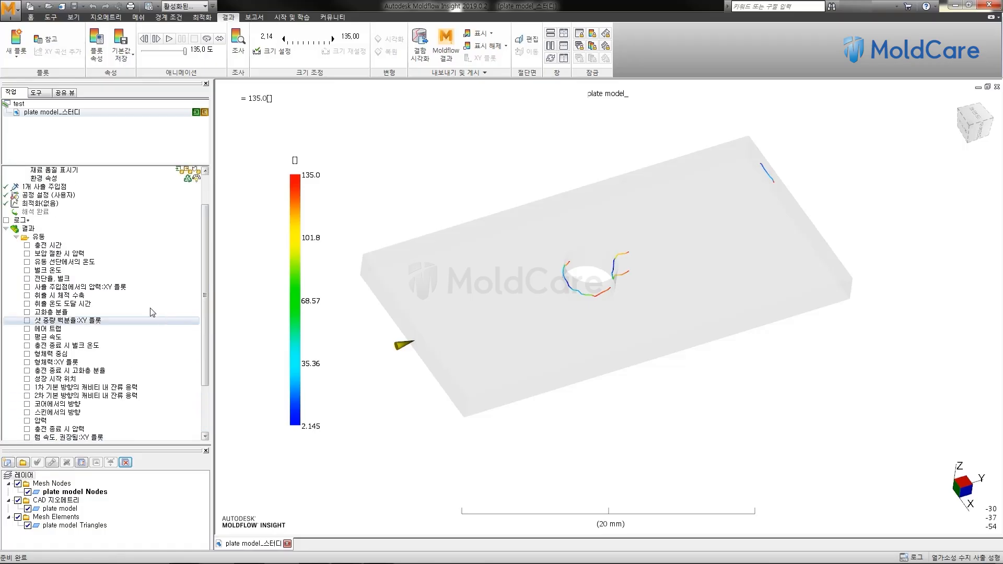
right_click(58, 248)
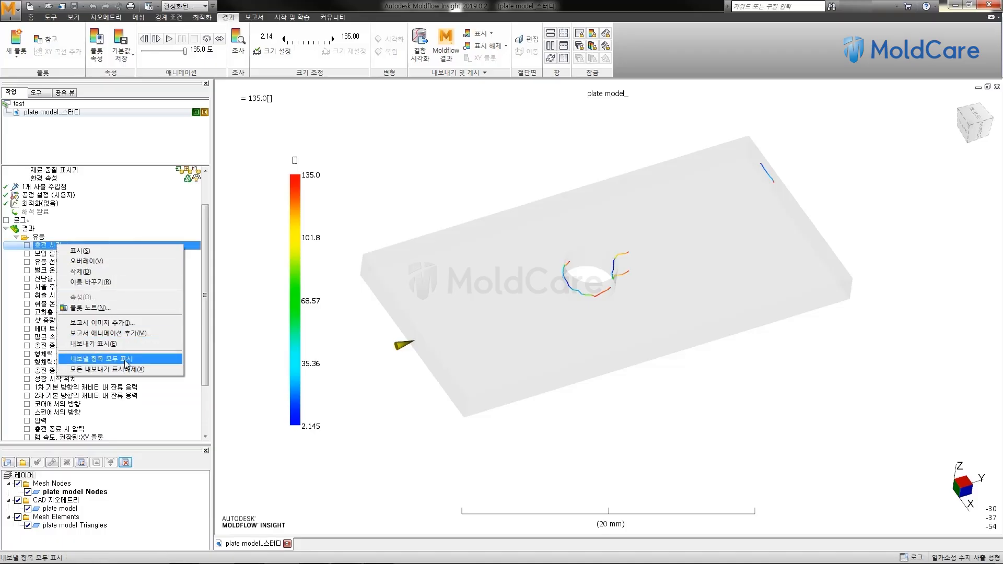
click(96, 262)
mouse_move(379, 218)
middle_down()
mouse_move(394, 202)
mouse_move(406, 226)
middle_up()
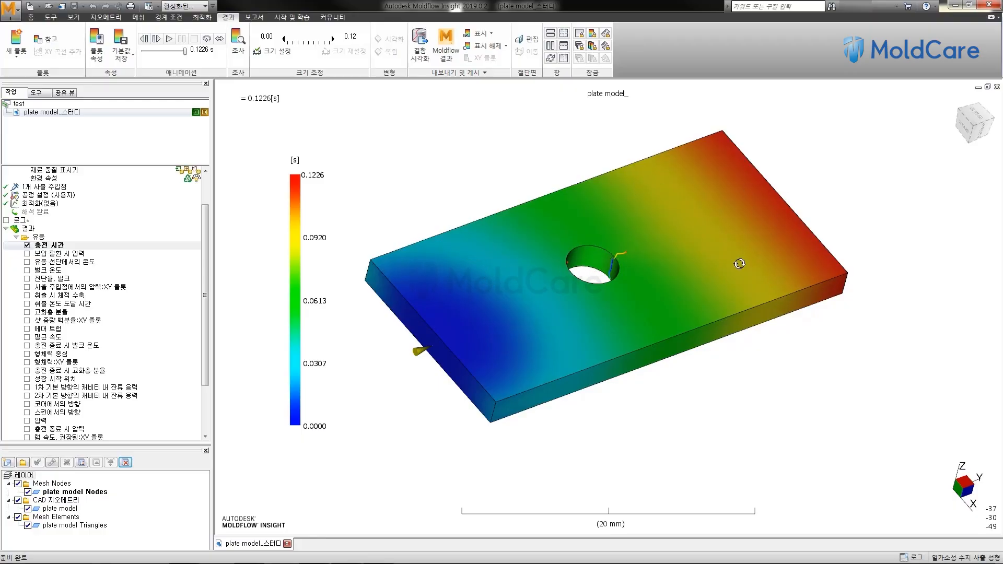
- Step the fill time animation back frame by frame to 0.0664 s, where the flow front passes the central hole
click(147, 41)
click(146, 41)
click(147, 41)
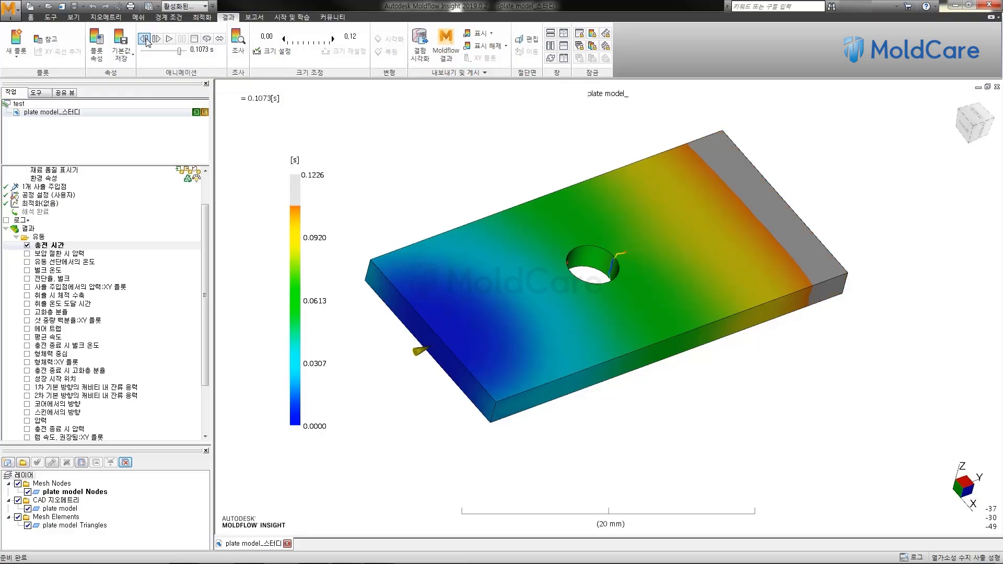
click(146, 41)
click(147, 41)
click(146, 41)
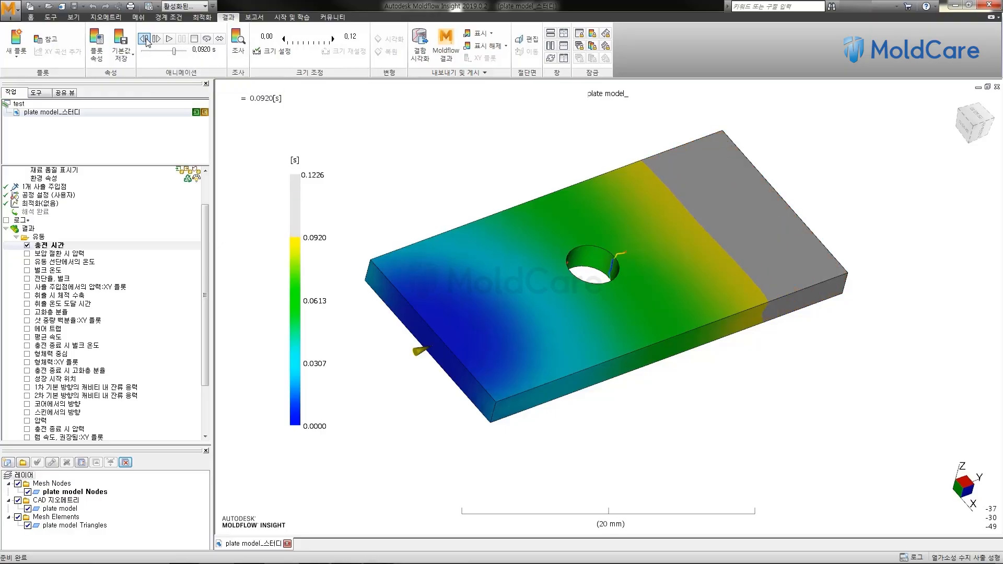
click(146, 40)
click(146, 41)
click(146, 41)
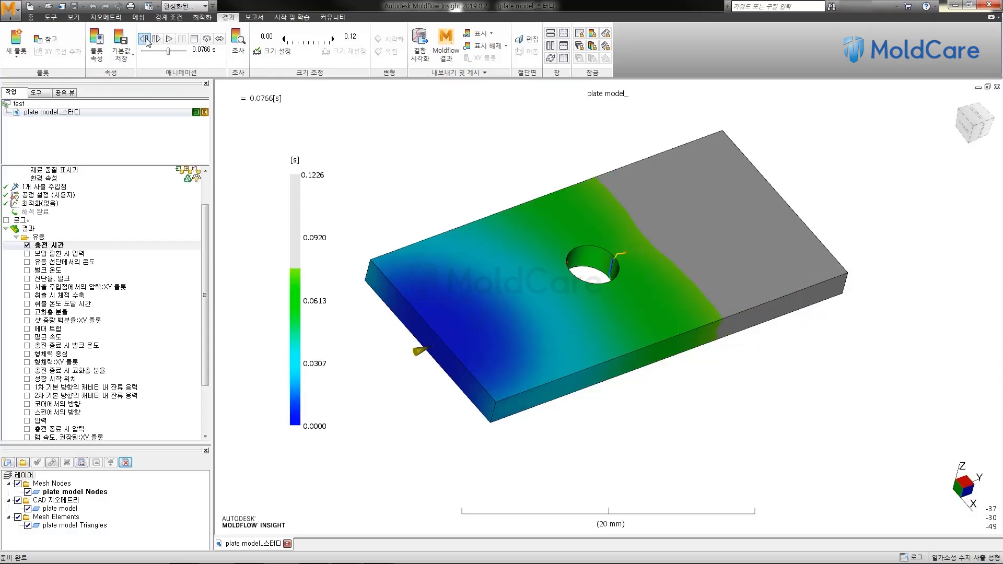
click(146, 41)
click(146, 40)
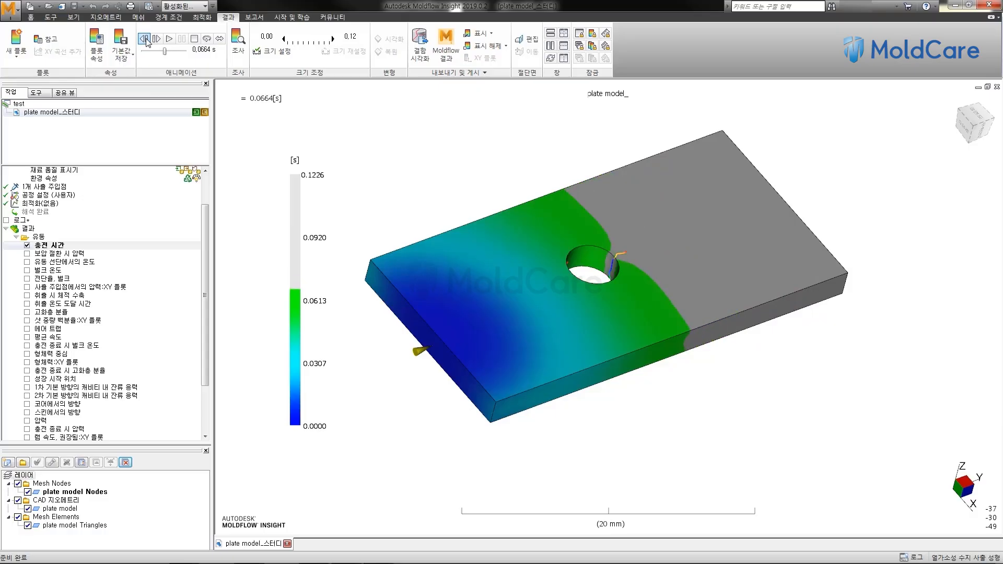
click(155, 40)
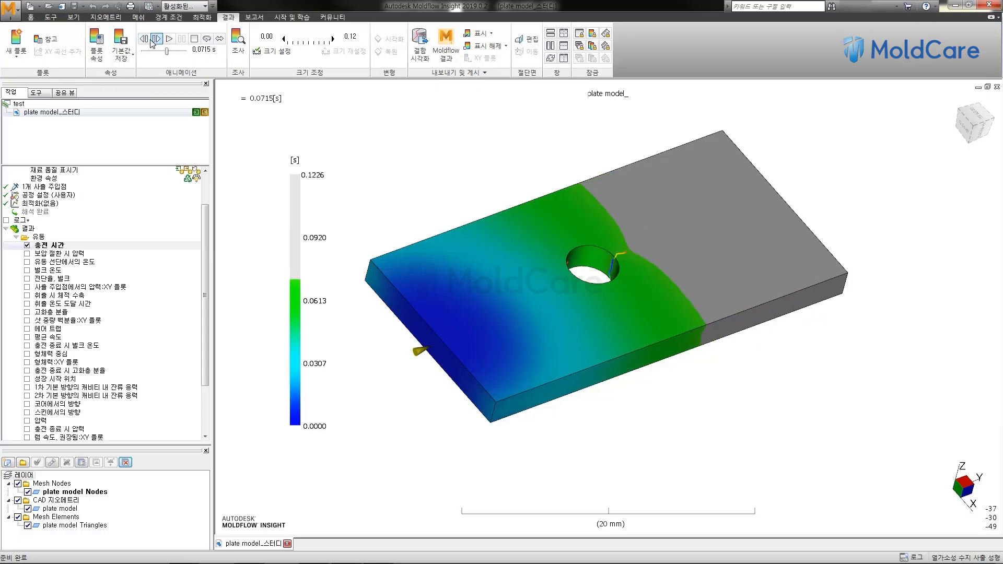
click(144, 40)
- Examine from several angles how the flow fronts meet behind the central hole relative to the overlaid weld lines
middle_drag(752, 246, 645, 332)
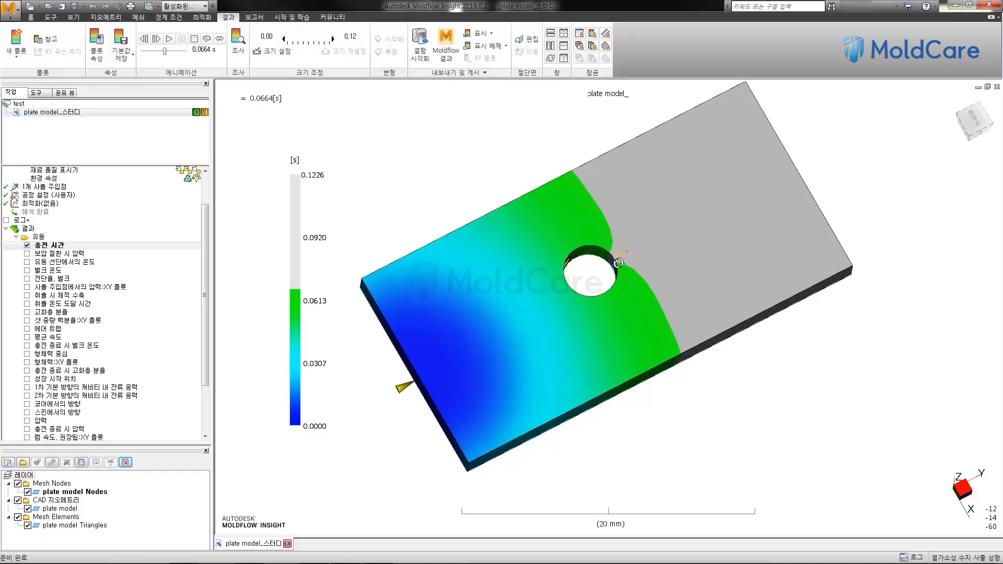
drag(625, 264, 653, 235)
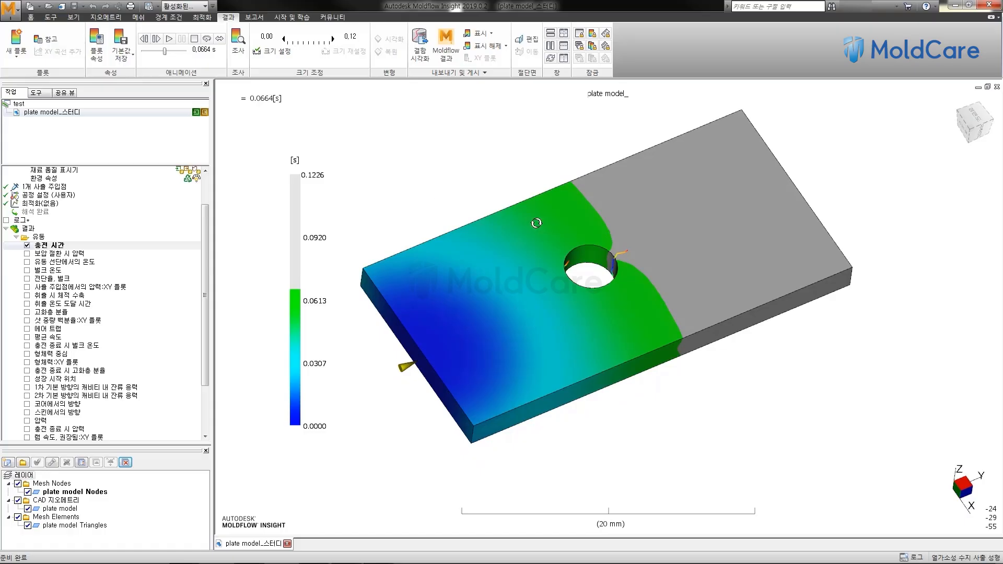
mouse_move(629, 220)
mouse_down()
mouse_move(640, 204)
mouse_move(692, 207)
mouse_up()
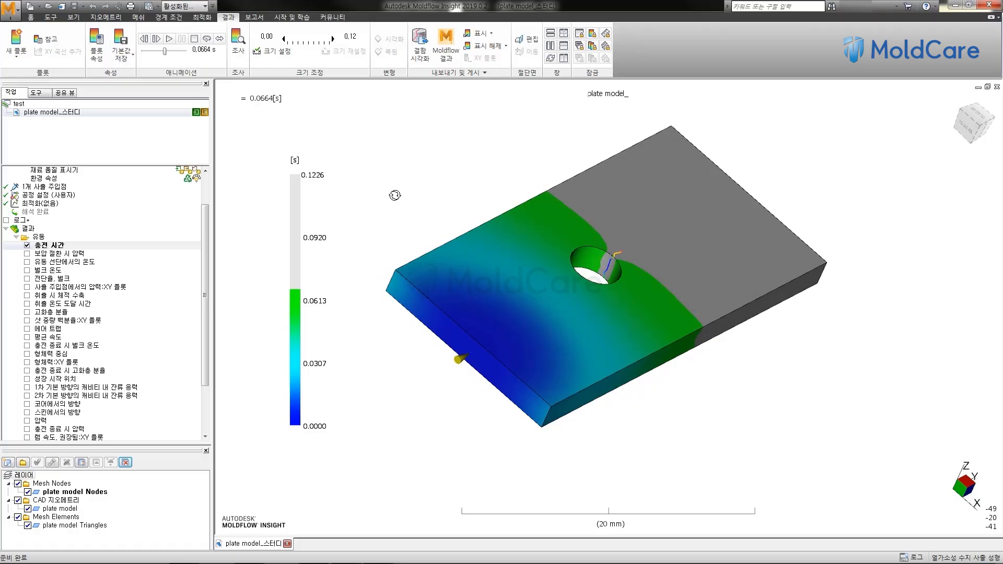
drag(395, 194, 403, 205)
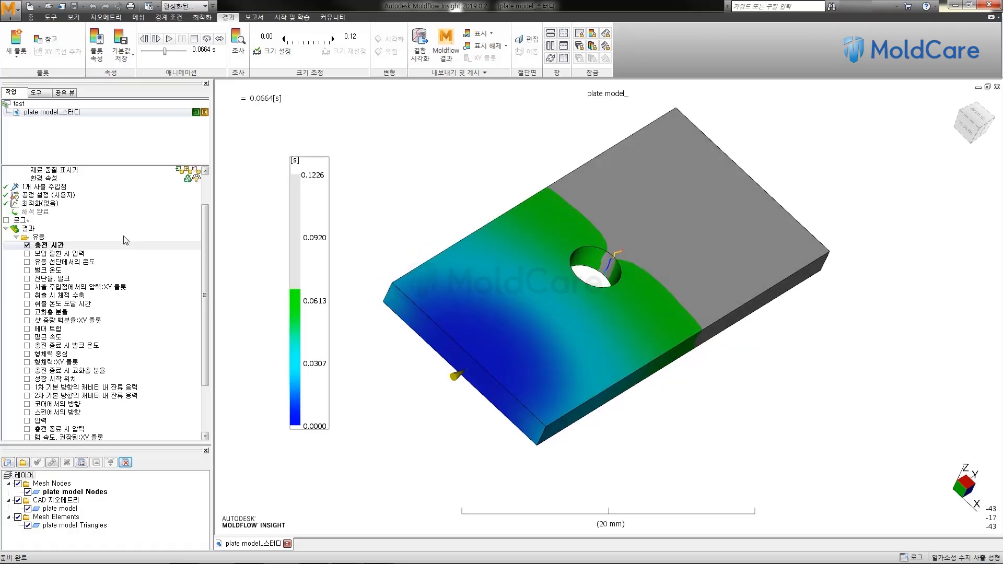
- Hide the overlaid fill time result and inspect the weld lines alone from several angles
click(27, 246)
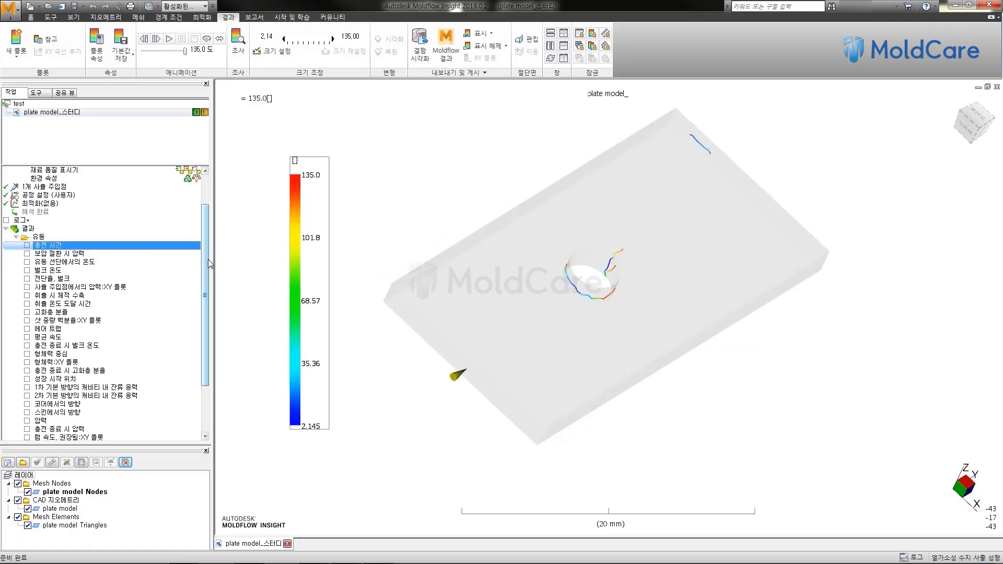
drag(202, 260, 216, 307)
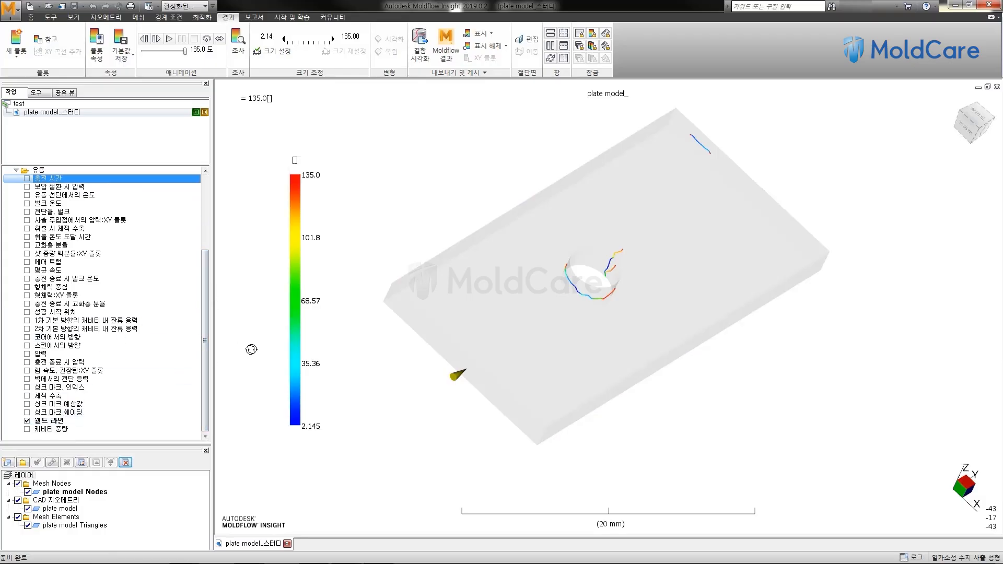
drag(409, 324, 385, 300)
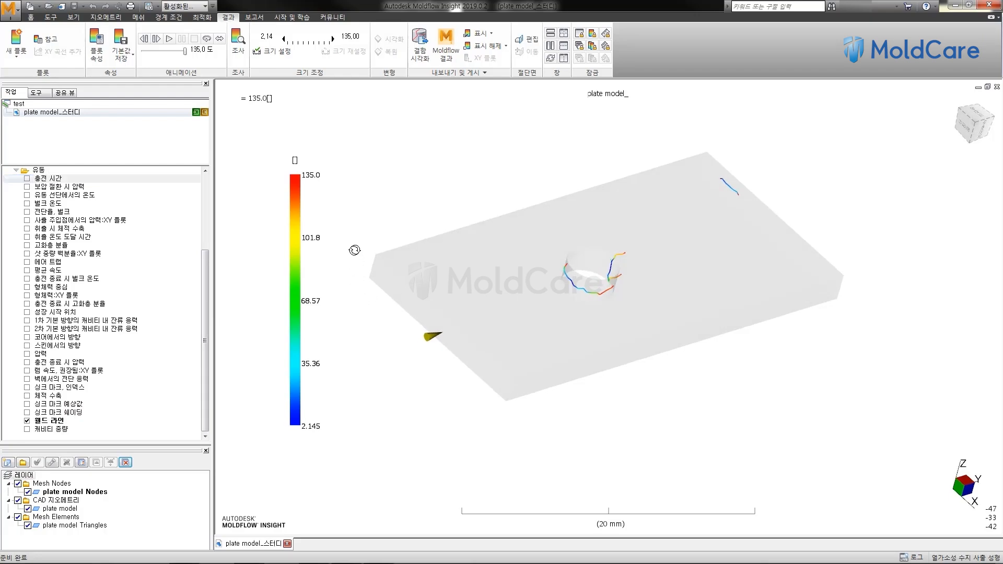
drag(378, 215, 374, 218)
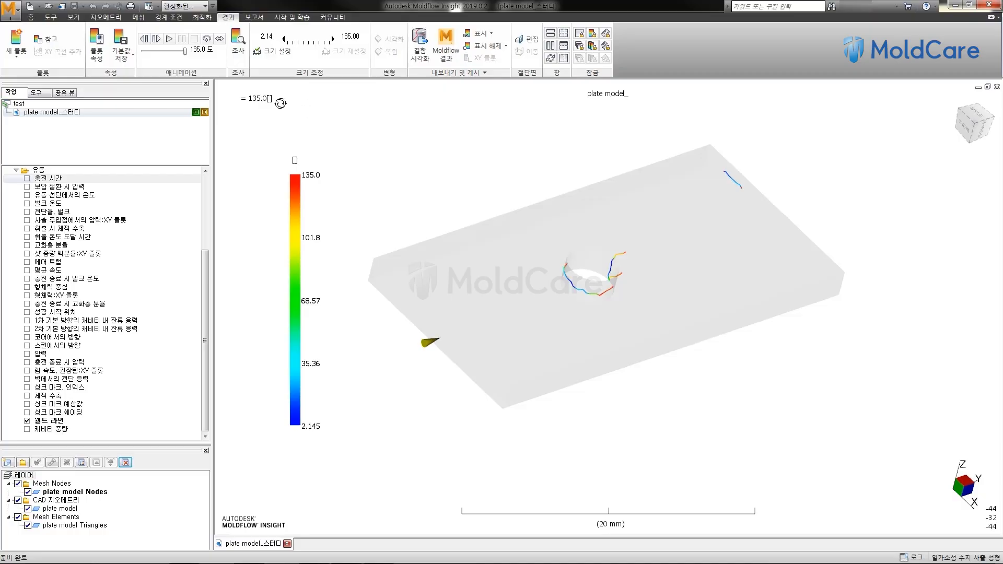
drag(320, 128, 373, 108)
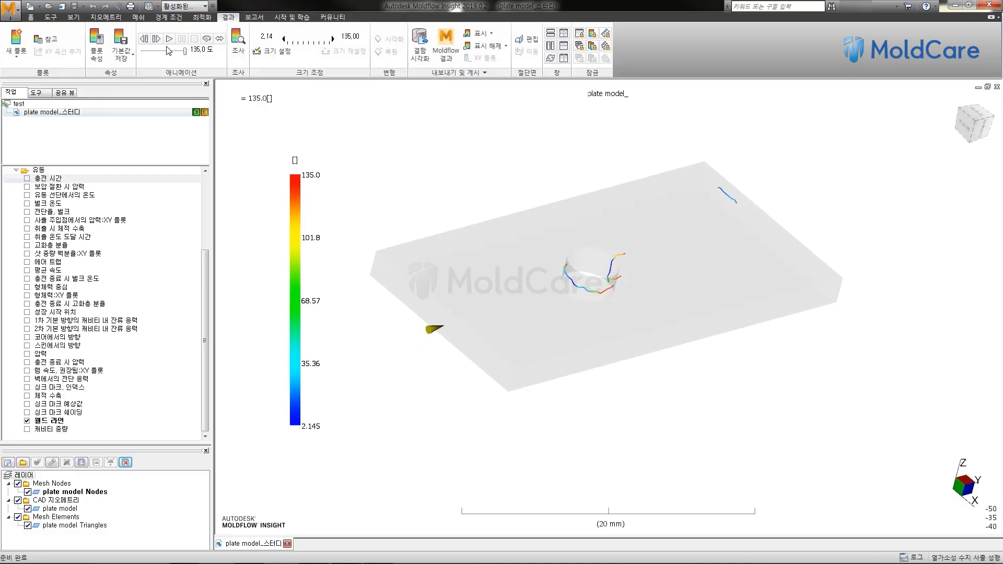
click(159, 6)
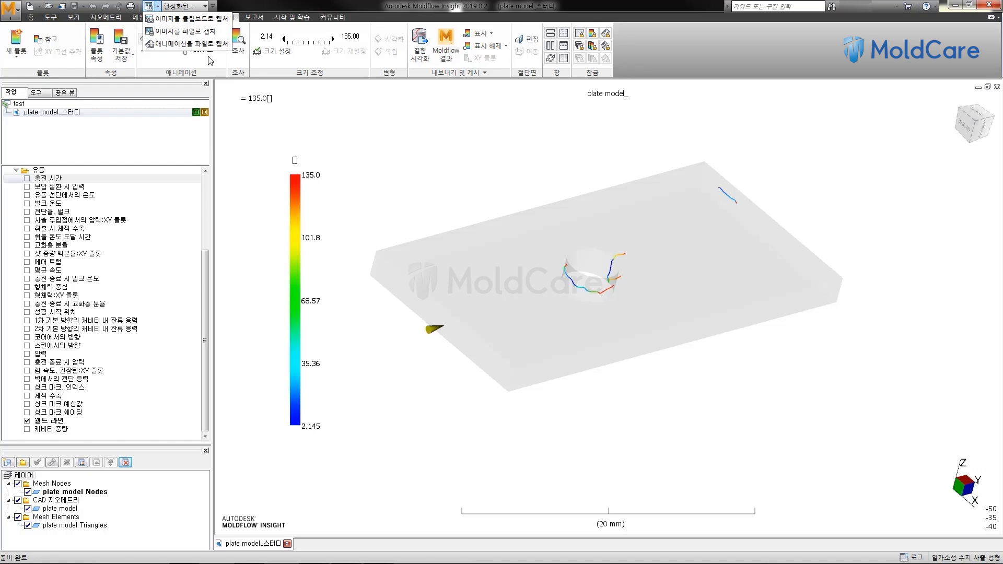
click(207, 25)
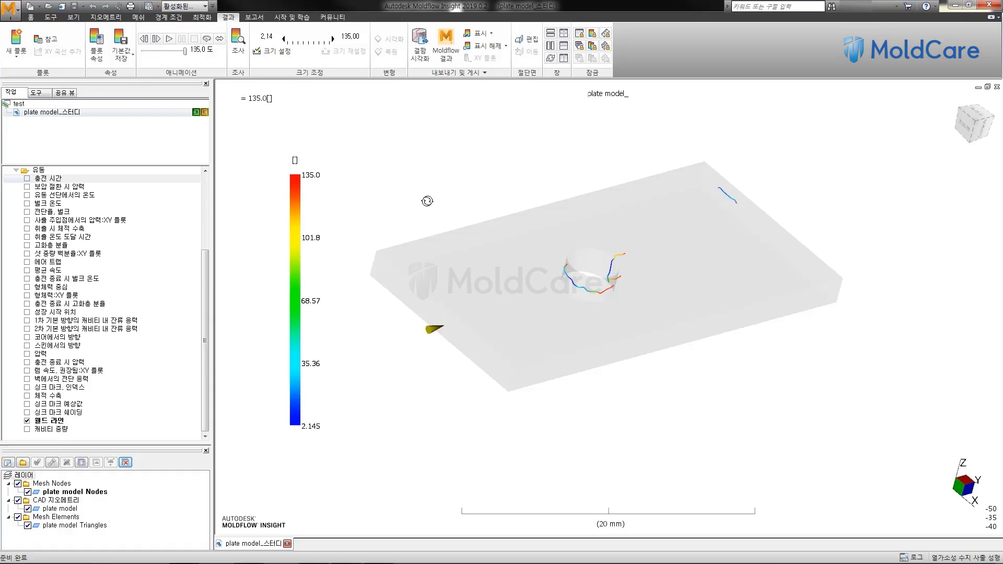
drag(427, 191, 424, 202)
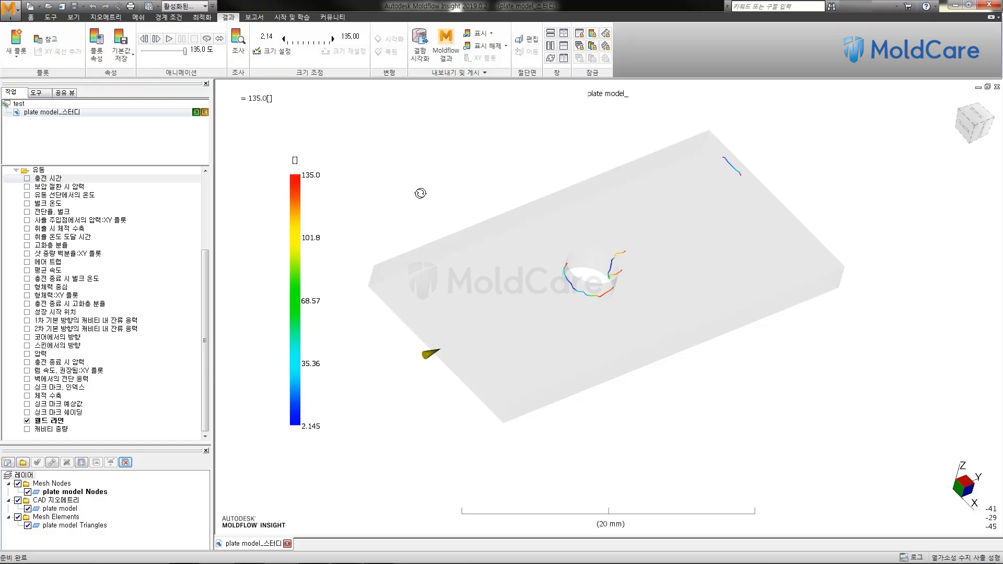
drag(419, 179, 448, 170)
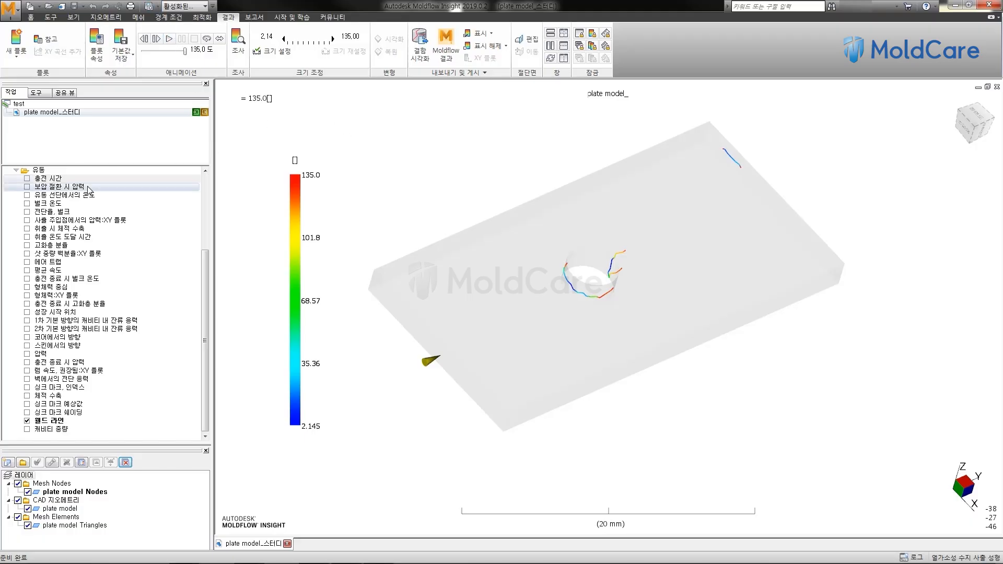
- Display the fill time result (충전 시간) on its own and start capturing its animation to a file
click(47, 178)
click(27, 178)
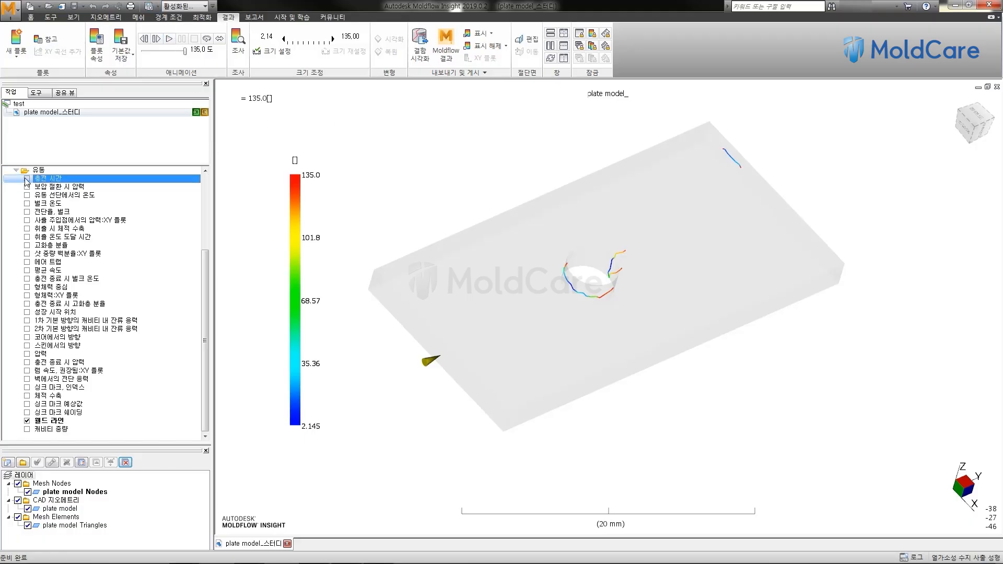
click(159, 7)
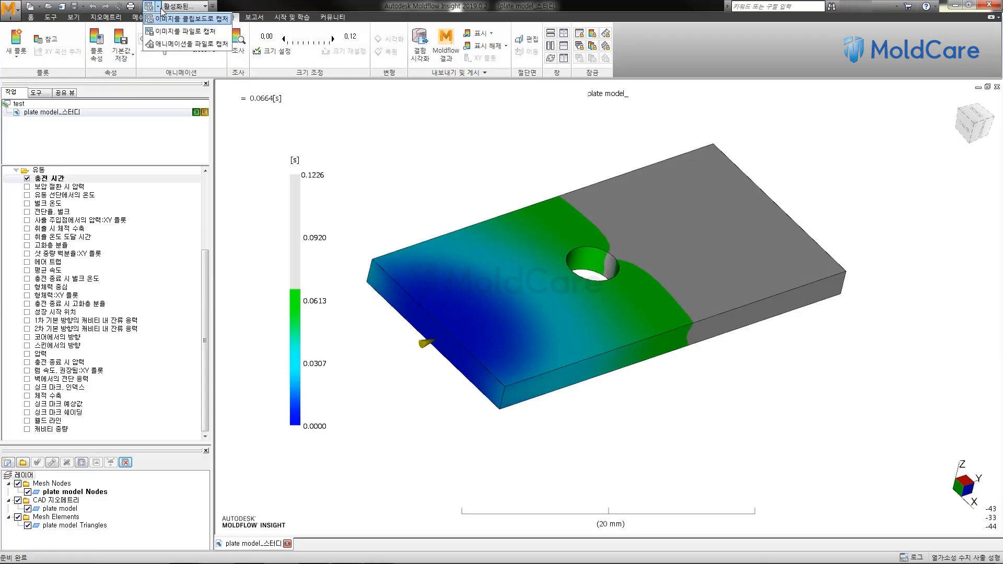
click(174, 45)
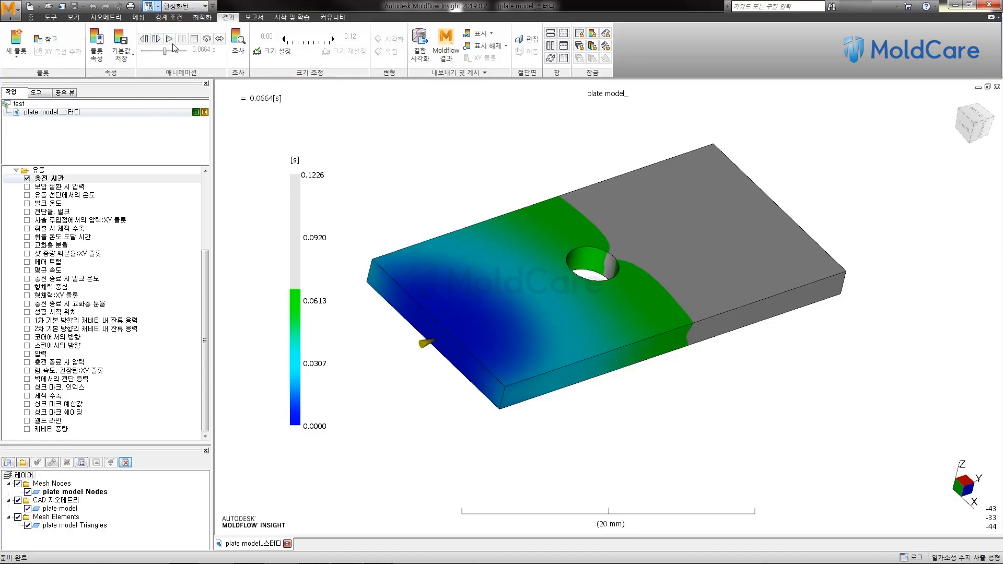
- Save the fill time animation as an animated GIF (*.gif) named test in the 강의 녹화 folder
drag(424, 172, 442, 147)
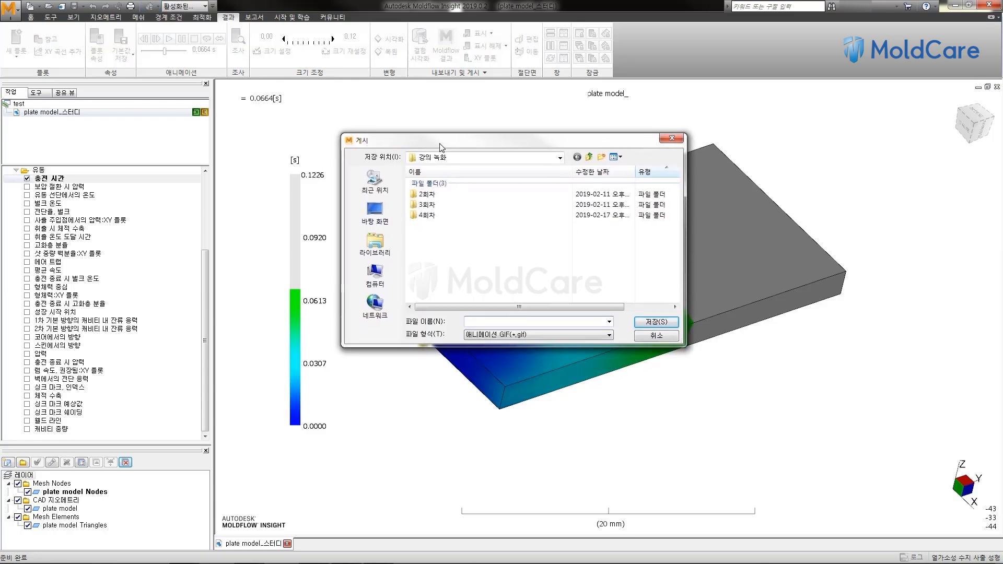
click(511, 337)
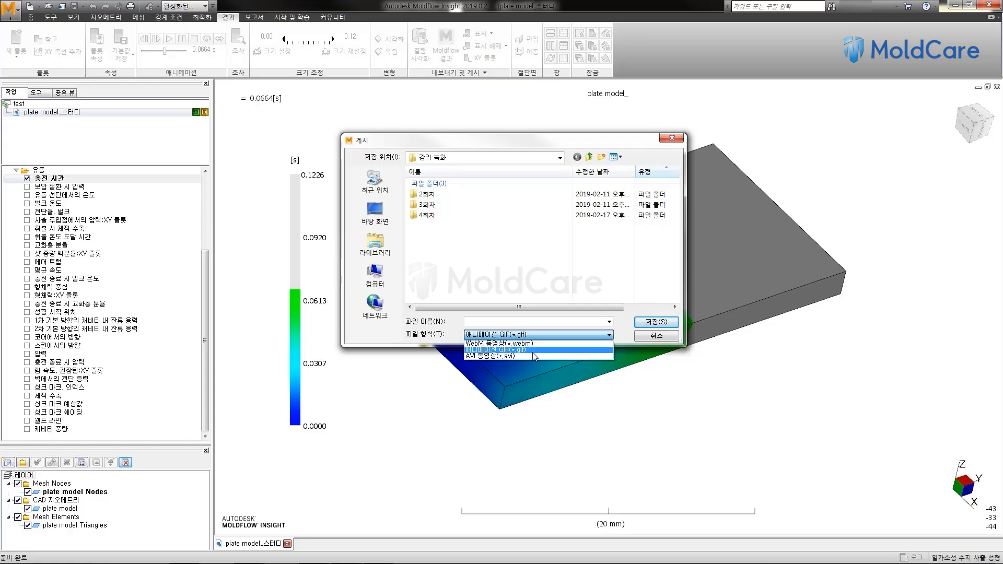
click(532, 350)
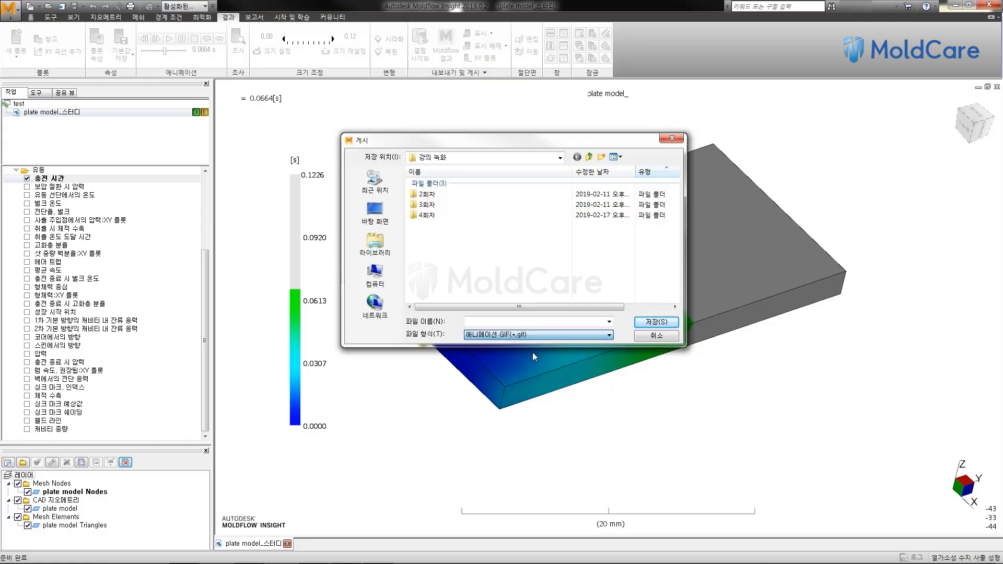
click(479, 321)
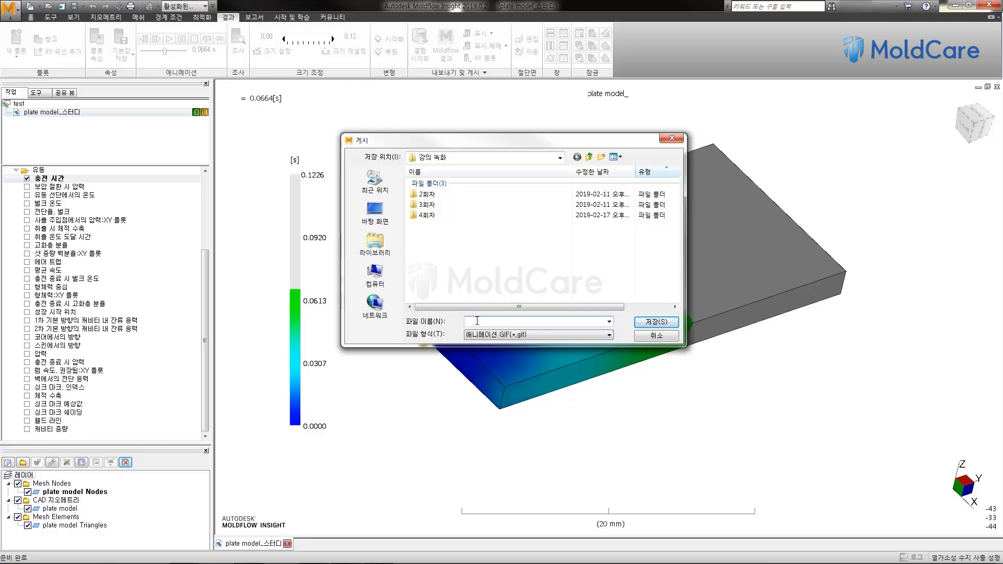
text(test)
click(651, 322)
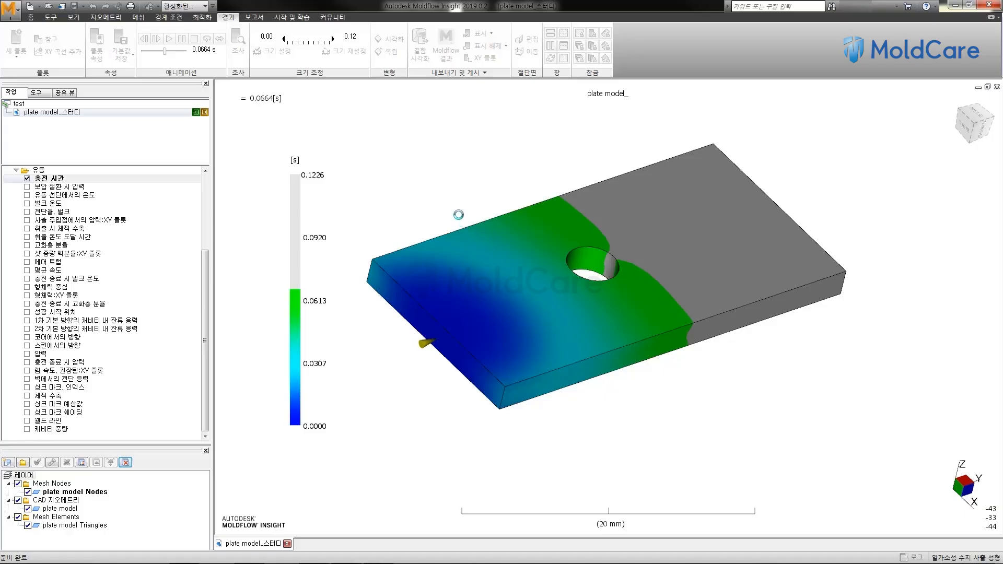
middle_drag(442, 233, 449, 215)
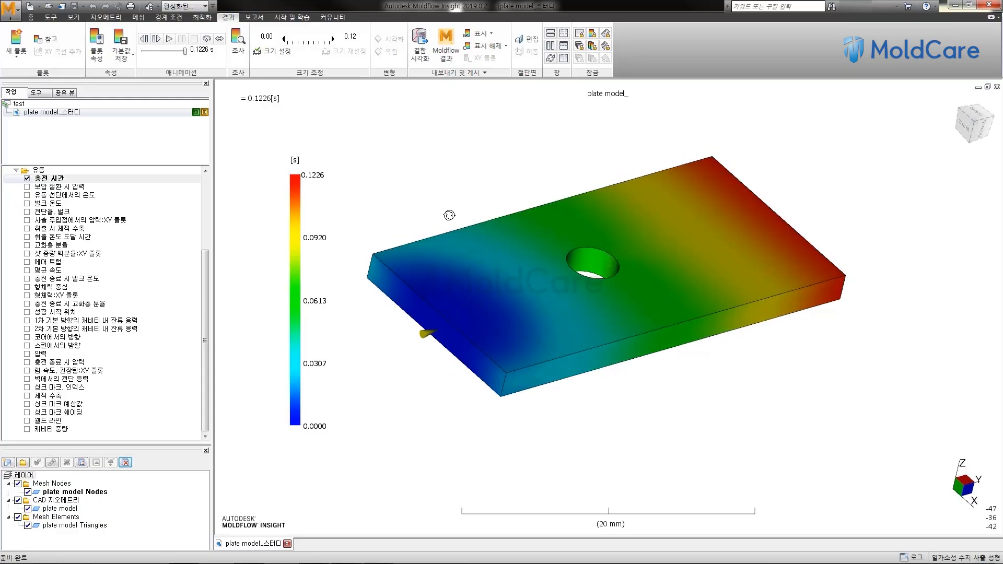
middle_drag(455, 213, 460, 215)
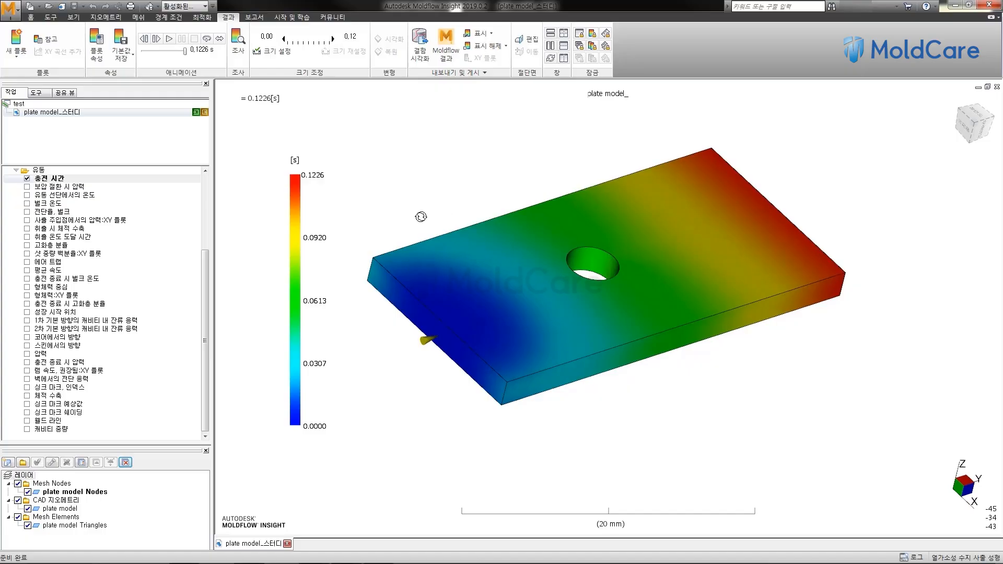
click(200, 303)
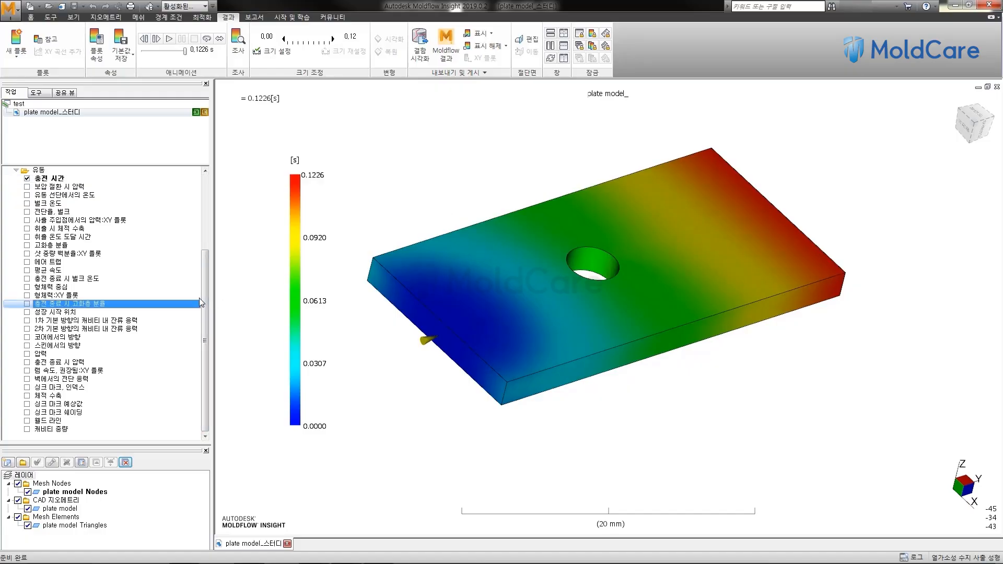
click(137, 294)
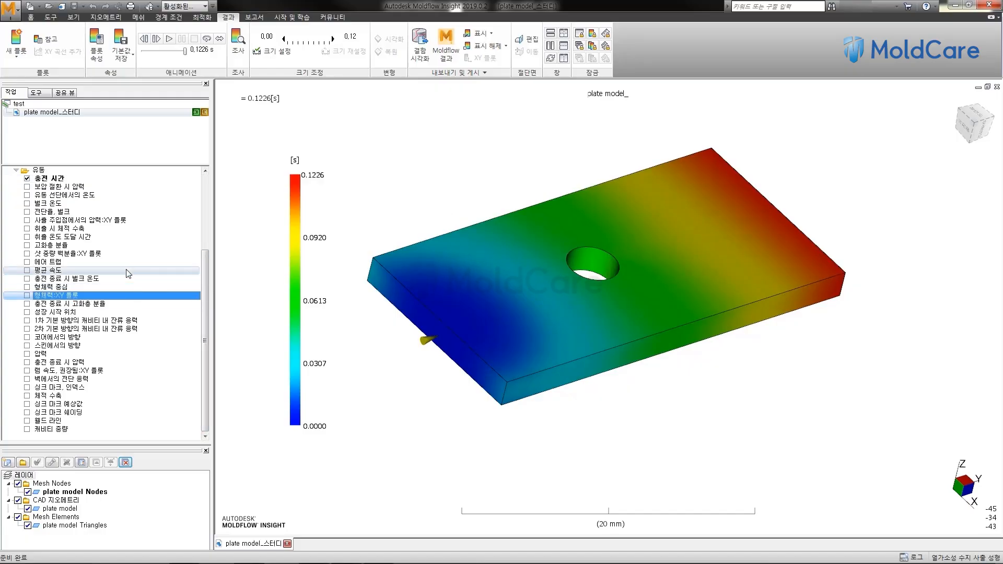
scroll(128, 273, up, 3)
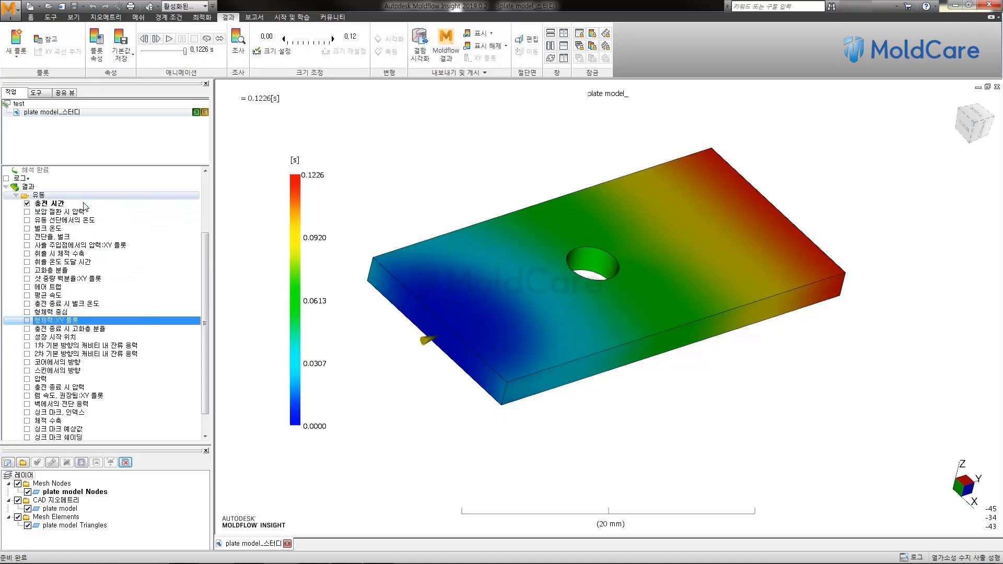
click(104, 221)
click(103, 229)
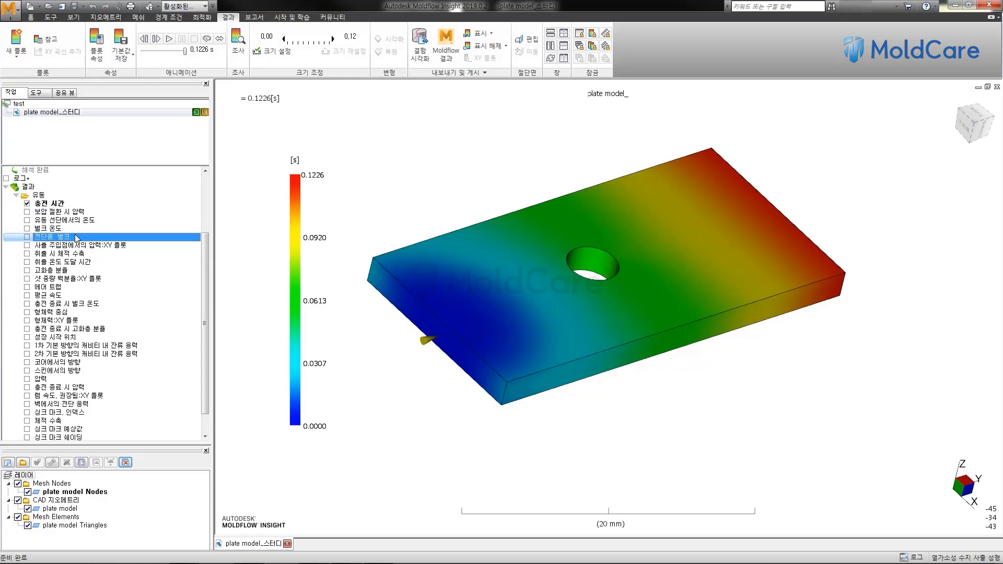
- Display the bulk temperature result (벌크 온도) instead of the fill time and activate the result query tool (조사)
click(27, 229)
mouse_move(374, 199)
middle_down()
mouse_move(392, 170)
mouse_move(398, 188)
mouse_move(396, 175)
mouse_move(442, 145)
mouse_move(522, 111)
mouse_move(390, 180)
mouse_move(365, 215)
middle_up()
click(238, 44)
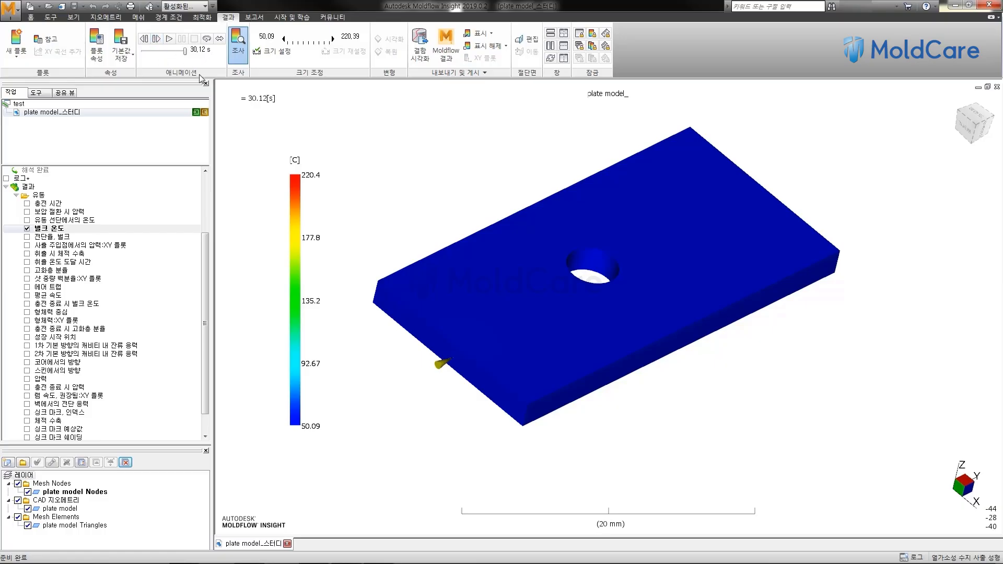
- Advance the bulk temperature animation frame by frame to 2.032 s and examine the temperatures across the plate and around the gate
click(155, 39)
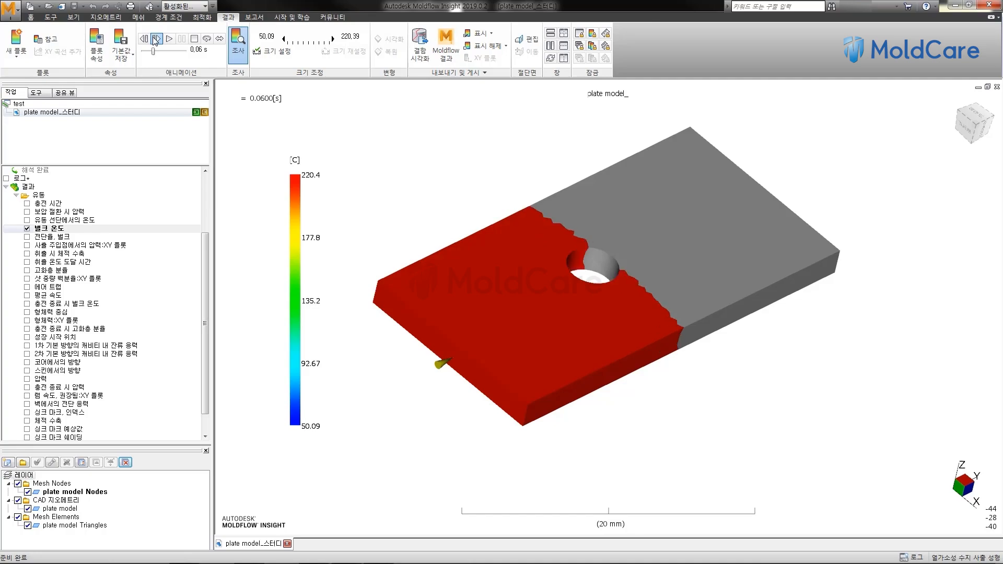
click(156, 39)
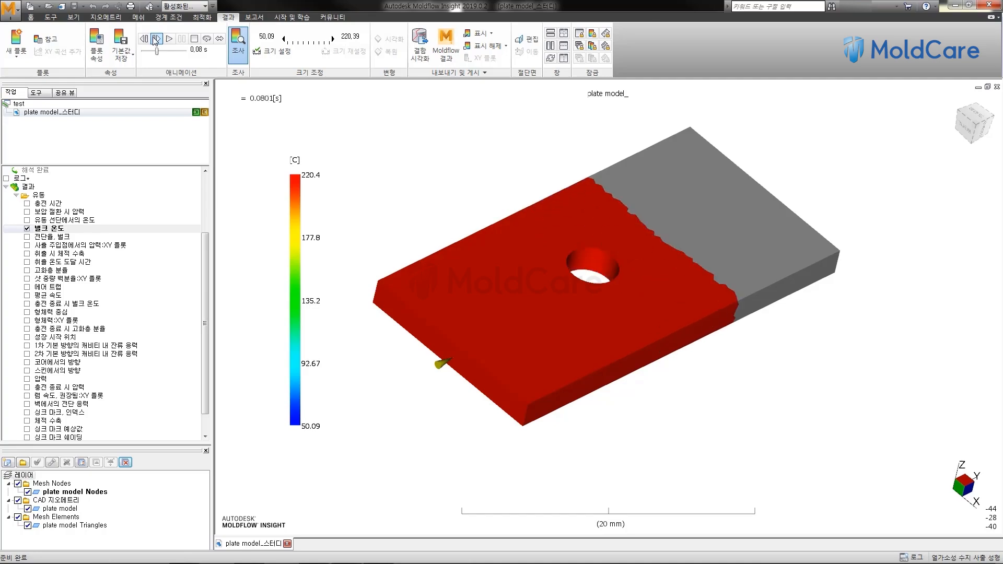
click(155, 39)
click(156, 38)
click(156, 39)
click(156, 39)
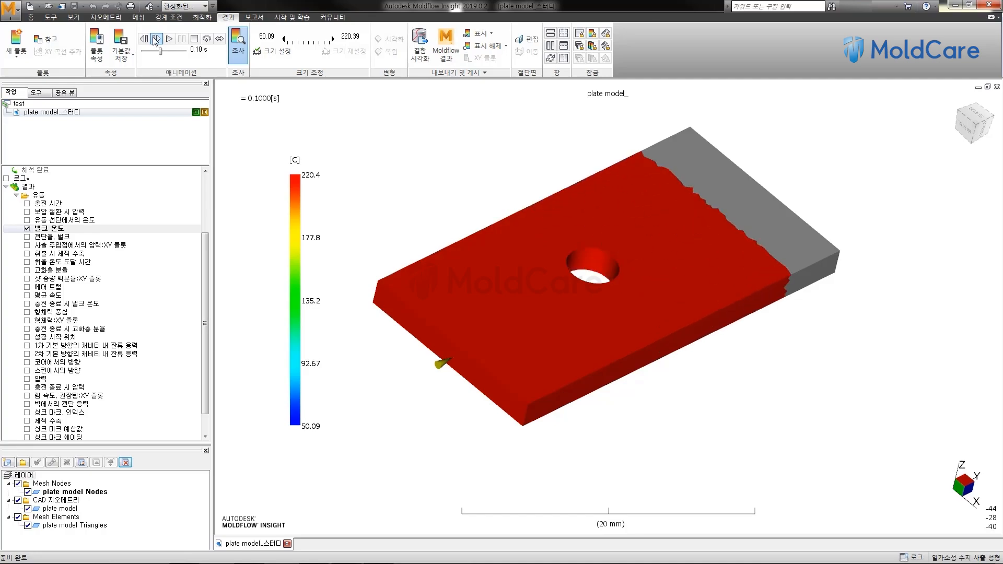
click(156, 39)
click(156, 38)
click(156, 39)
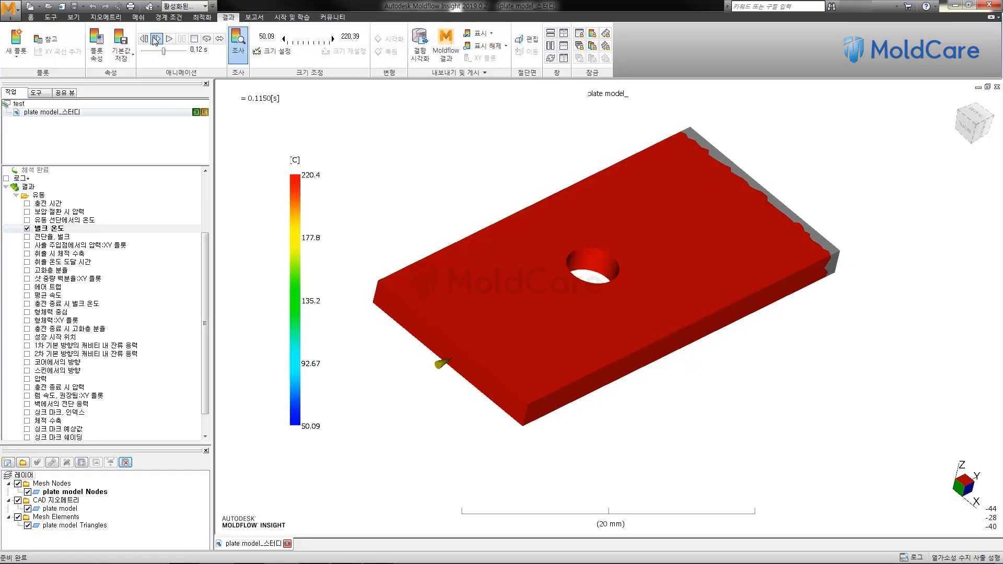
click(156, 39)
click(156, 39)
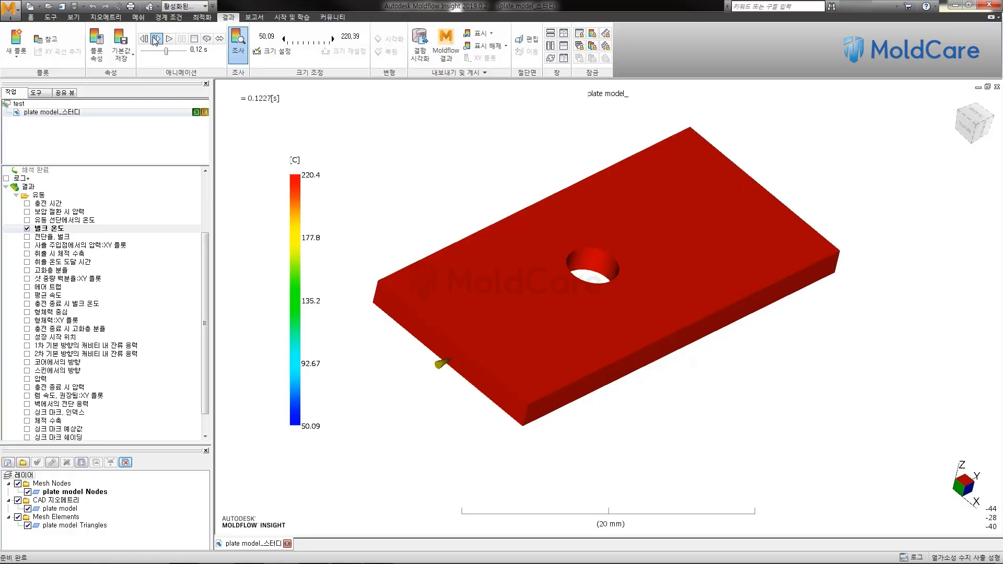
click(156, 38)
click(156, 39)
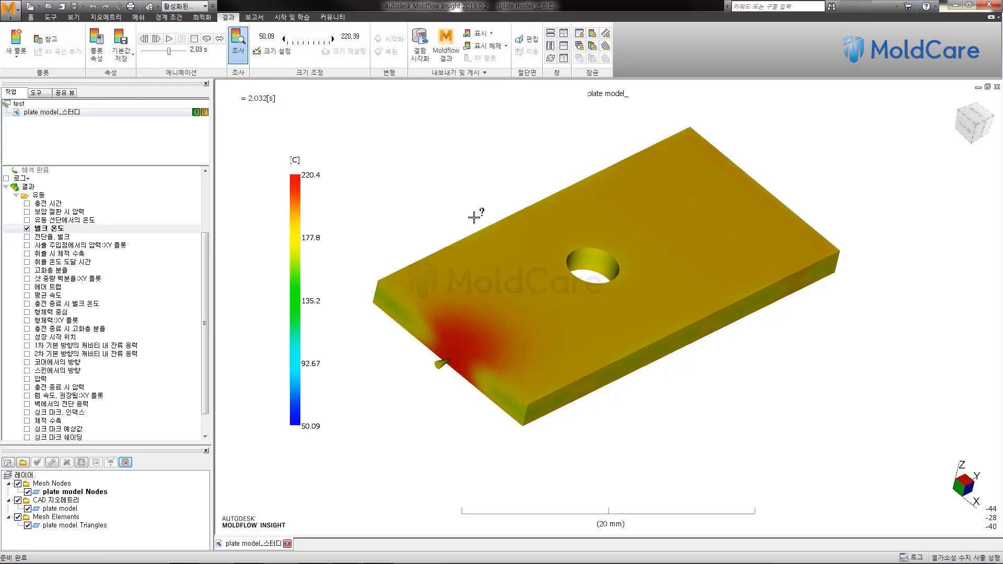
mouse_move(476, 216)
middle_down()
mouse_move(528, 146)
mouse_move(491, 213)
mouse_move(451, 205)
middle_up()
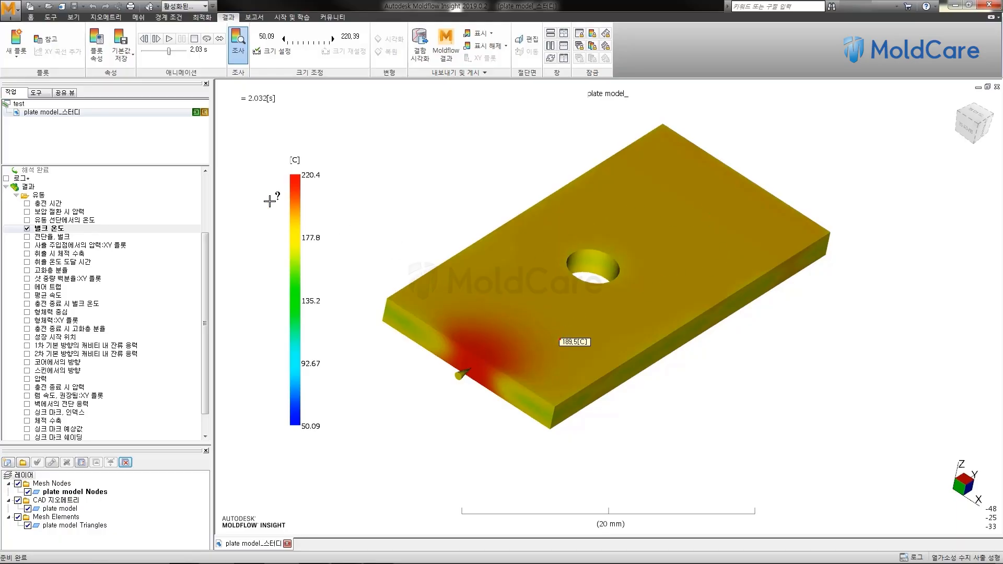
- Hide the bulk temperature result and look through the other flow results in the list
click(27, 229)
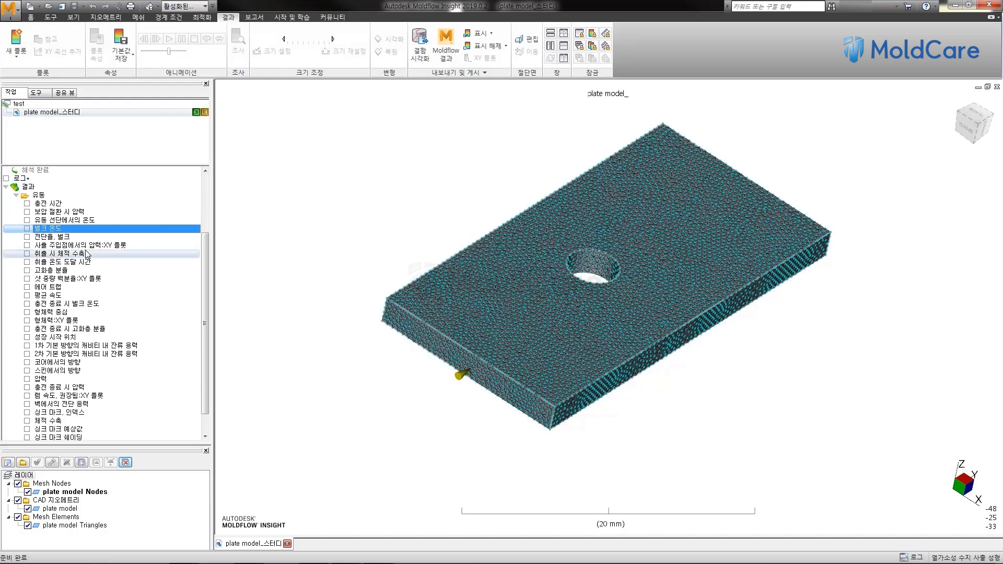
scroll(202, 244, down, 1)
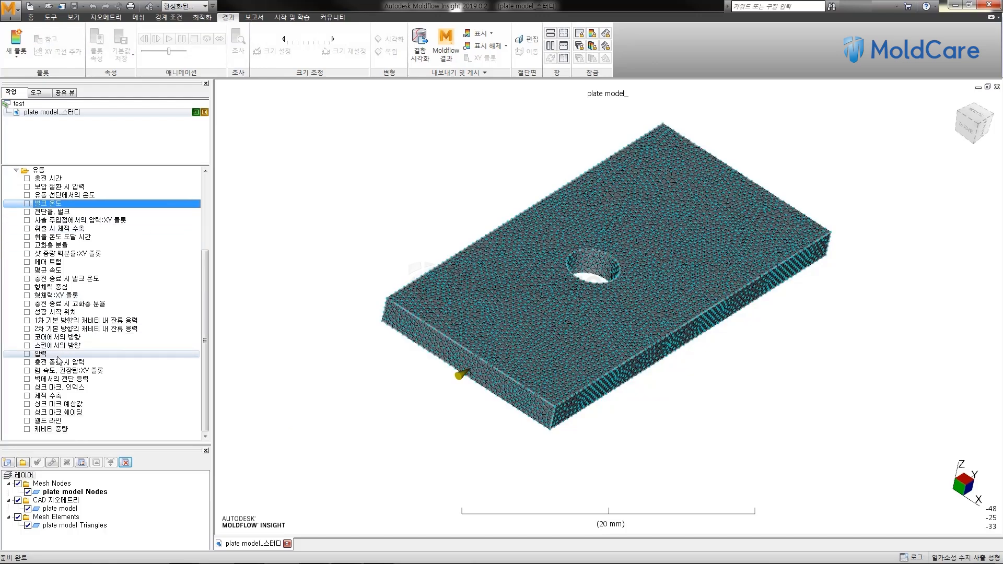
click(53, 178)
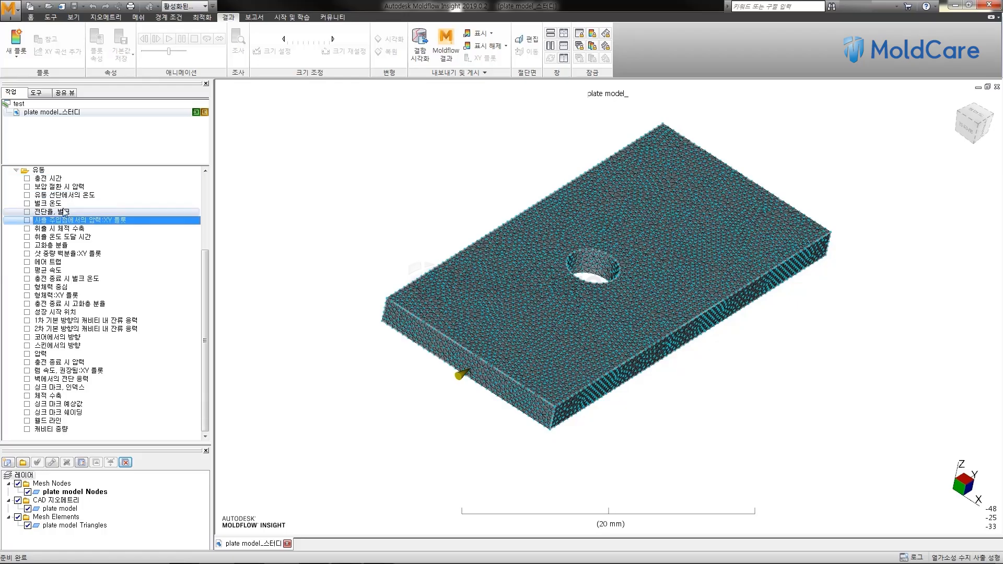
click(62, 212)
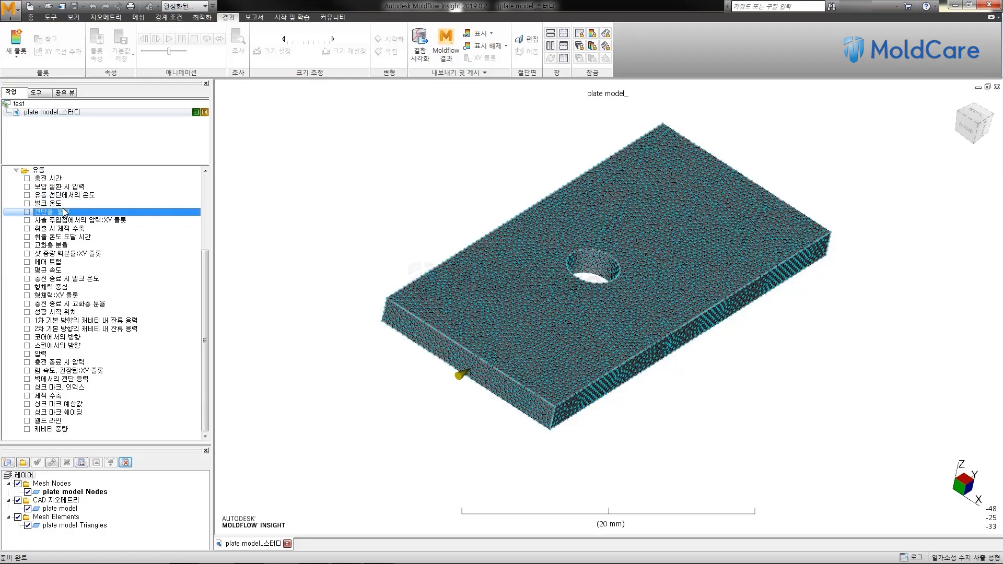
click(52, 246)
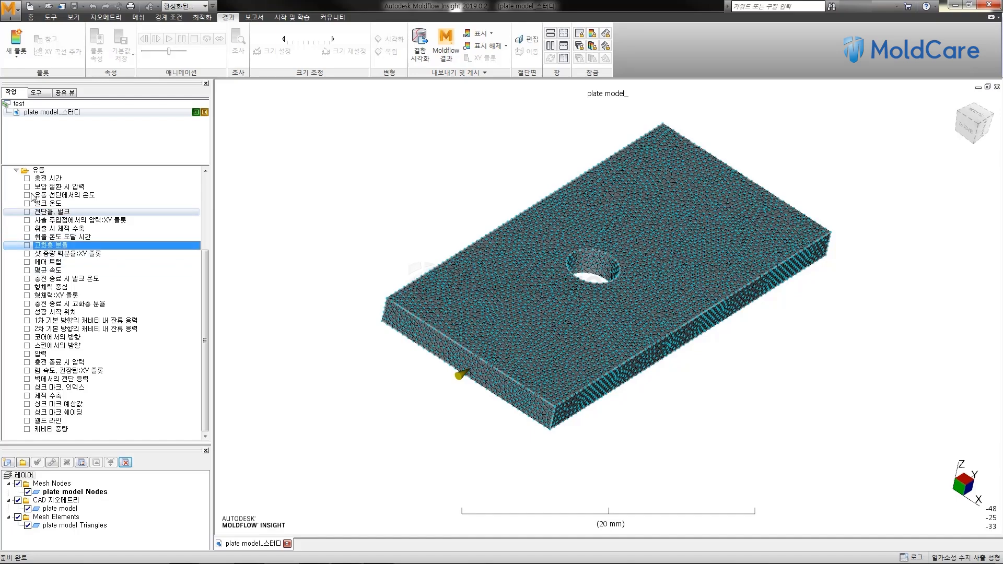